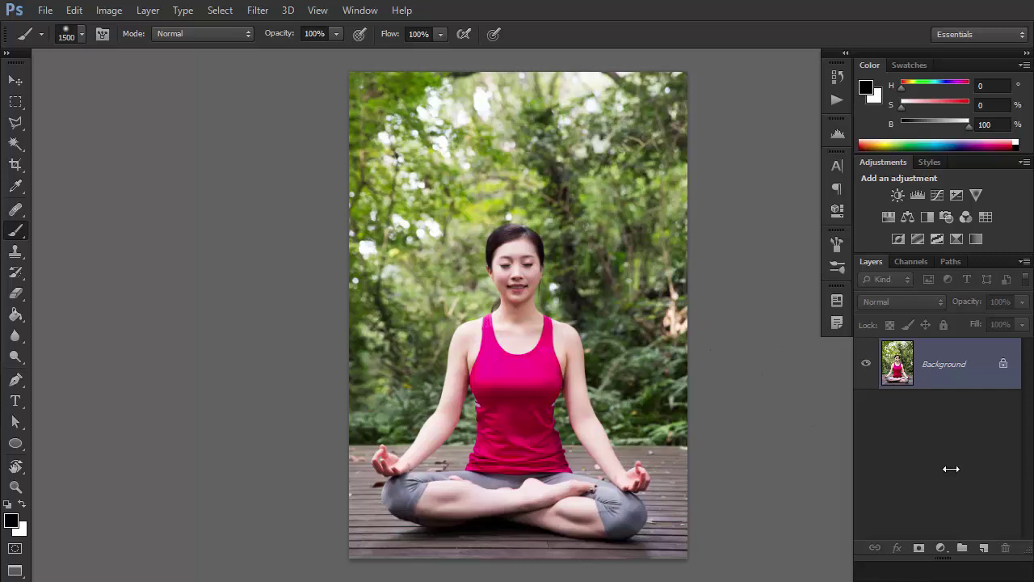
On a new layer, paint the greenery around the woman white with a soft brush
{"action": "left_click", "coordinate": [983, 548]}
{"action": "key", "text": "x"}
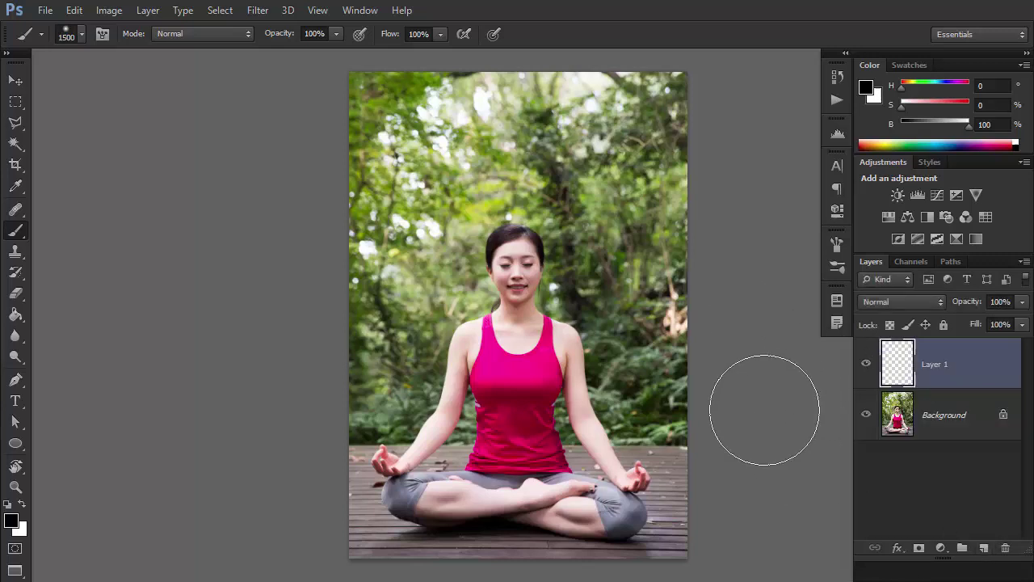
{"action": "key", "text": "bracketright"}
{"action": "key", "text": "bracketright"}
{"action": "key", "text": "bracketright"}
{"action": "left_click", "coordinate": [677, 150]}
{"action": "key", "text": "bracketleft"}
{"action": "key", "text": "bracketleft"}
{"action": "key", "text": "bracketleft"}
{"action": "mouse_move", "coordinate": [677, 151]}
{"action": "left_mouse_down"}
{"action": "mouse_move", "coordinate": [431, 282]}
{"action": "mouse_move", "coordinate": [591, 254]}
{"action": "mouse_move", "coordinate": [627, 364]}
{"action": "left_mouse_up"}
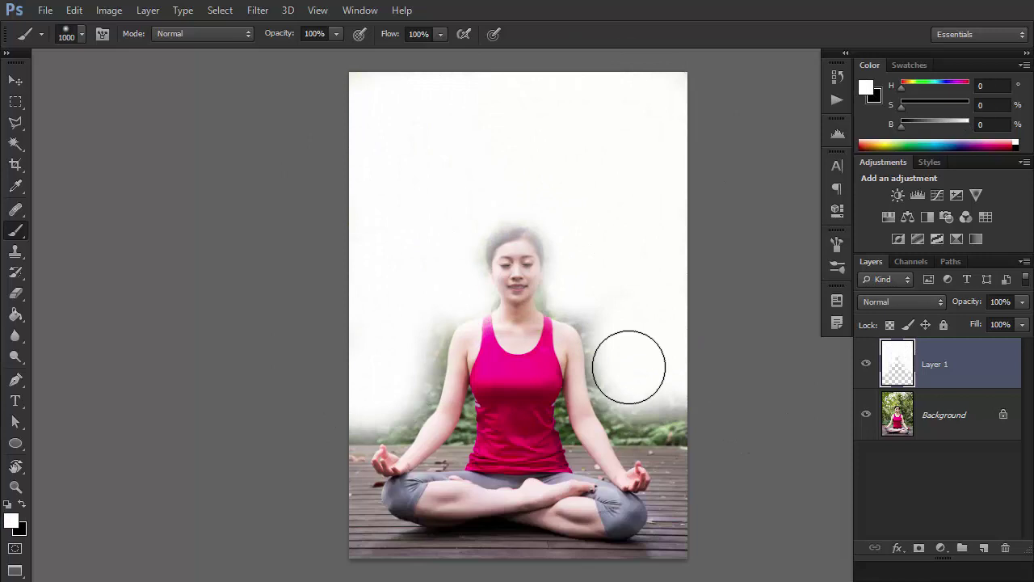
{"action": "key", "text": "bracketleft"}
{"action": "key", "text": "bracketleft"}
{"action": "key", "text": "bracketleft"}
{"action": "mouse_move", "coordinate": [450, 297]}
{"action": "left_mouse_down"}
{"action": "mouse_move", "coordinate": [454, 431]}
{"action": "mouse_move", "coordinate": [570, 428]}
{"action": "mouse_move", "coordinate": [335, 455]}
{"action": "mouse_move", "coordinate": [559, 412]}
{"action": "left_mouse_up"}
{"action": "key", "text": "bracketleft"}
{"action": "key", "text": "bracketleft"}
{"action": "key", "text": "bracketleft"}
{"action": "key", "text": "bracketright"}
{"action": "key", "text": "bracketright"}
{"action": "key", "text": "bracketright"}
{"action": "left_click_drag", "start_coordinate": [626, 380], "coordinate": [638, 364]}
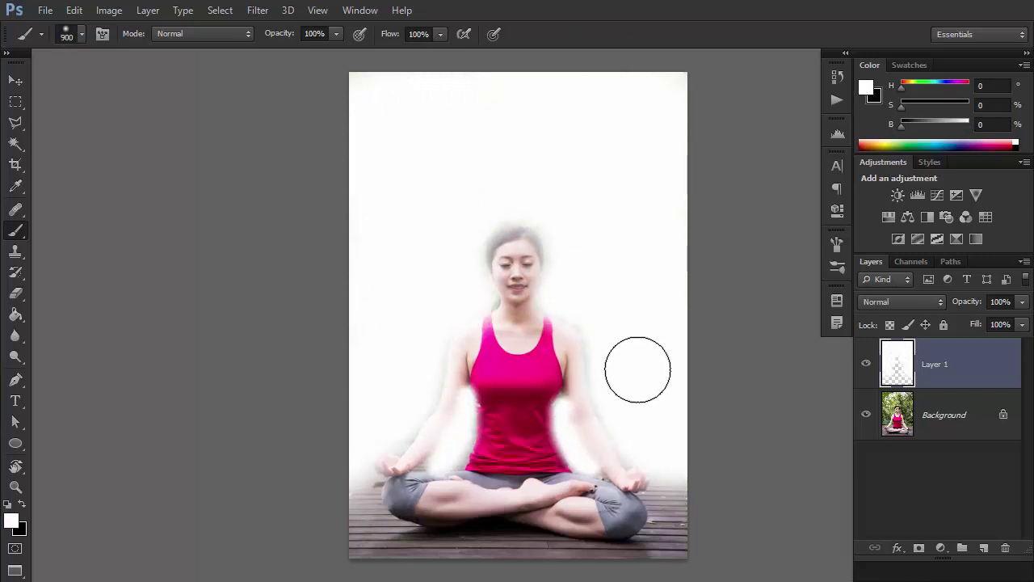
Rename the white-painted layer to blur
{"action": "double_click", "coordinate": [934, 365]}
{"action": "type", "text": "B"}
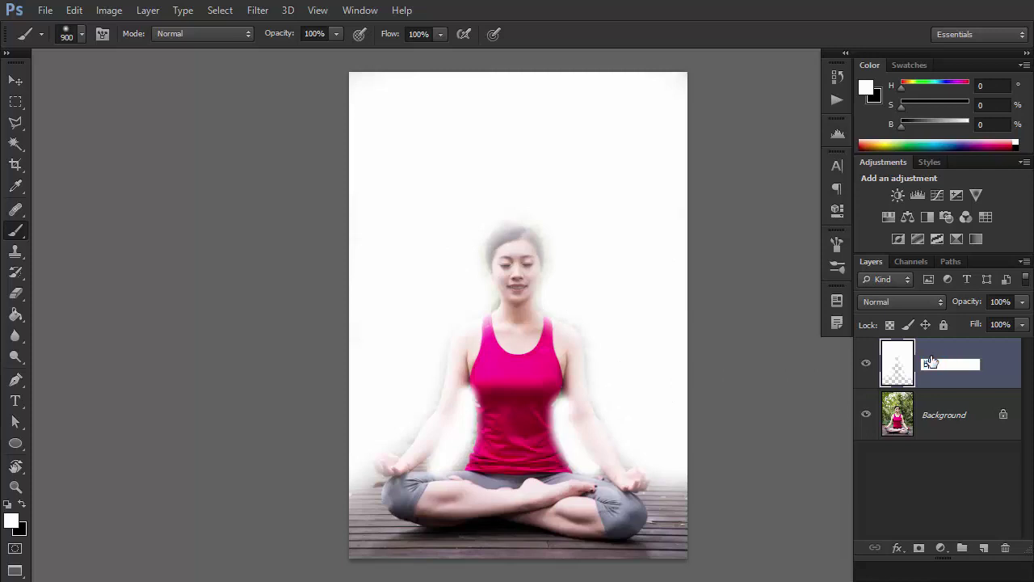
{"action": "type", "text": "lur"}
{"action": "key", "text": "Return"}
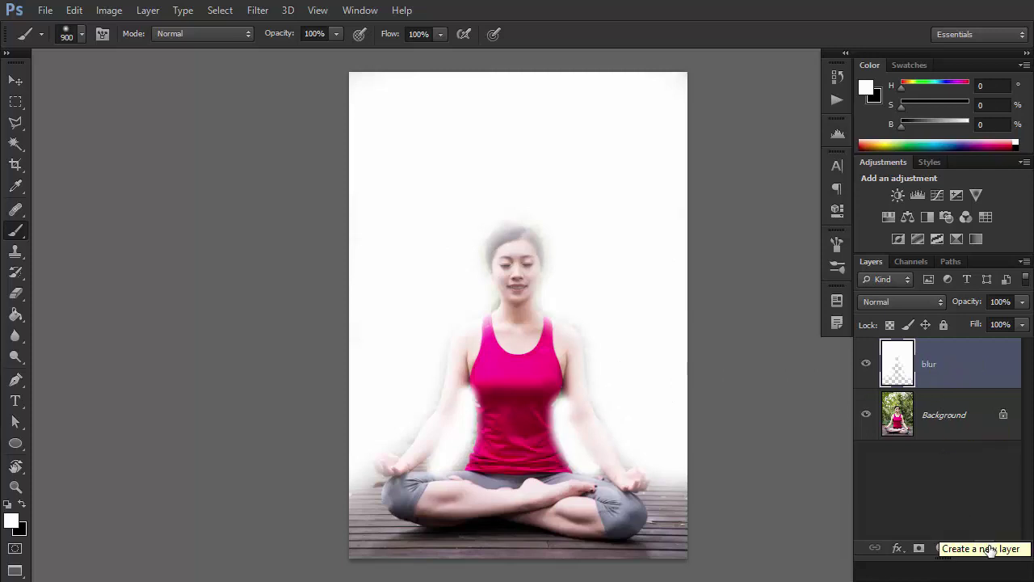
On another new layer, paint the woman's face black and name it sharp
{"action": "left_click", "coordinate": [991, 551]}
{"action": "key", "text": "x"}
{"action": "key", "text": "bracketleft"}
{"action": "key", "text": "bracketleft"}
{"action": "key", "text": "bracketleft"}
{"action": "key", "text": "bracketleft"}
{"action": "left_click", "coordinate": [514, 260]}
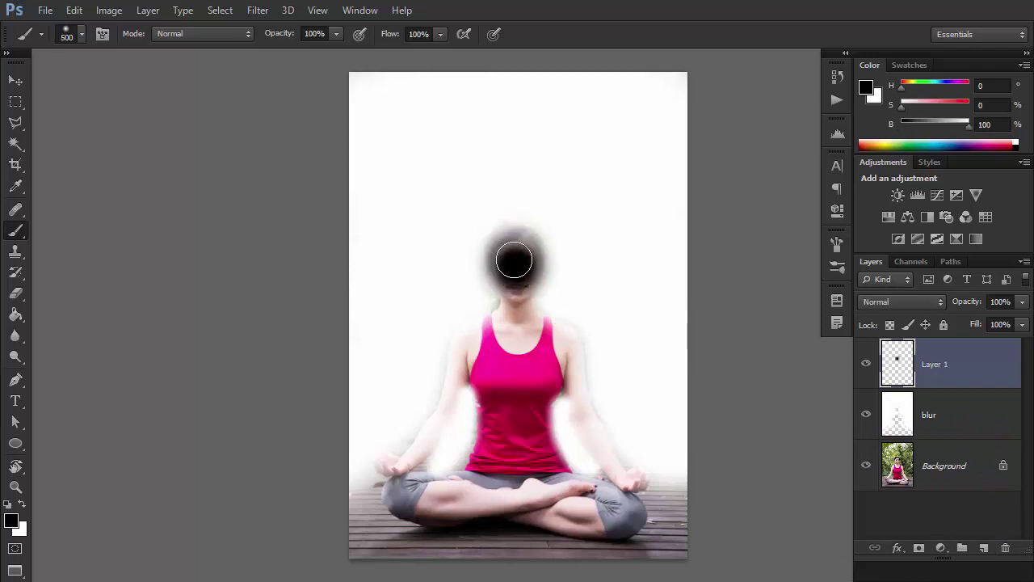
{"action": "left_click_drag", "start_coordinate": [514, 261], "coordinate": [514, 271]}
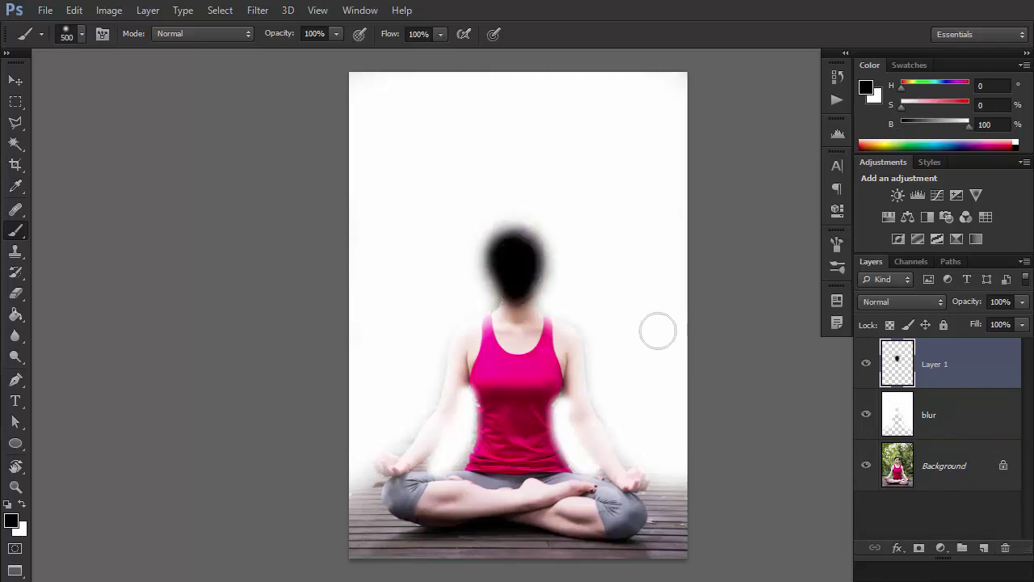
{"action": "double_click", "coordinate": [940, 366]}
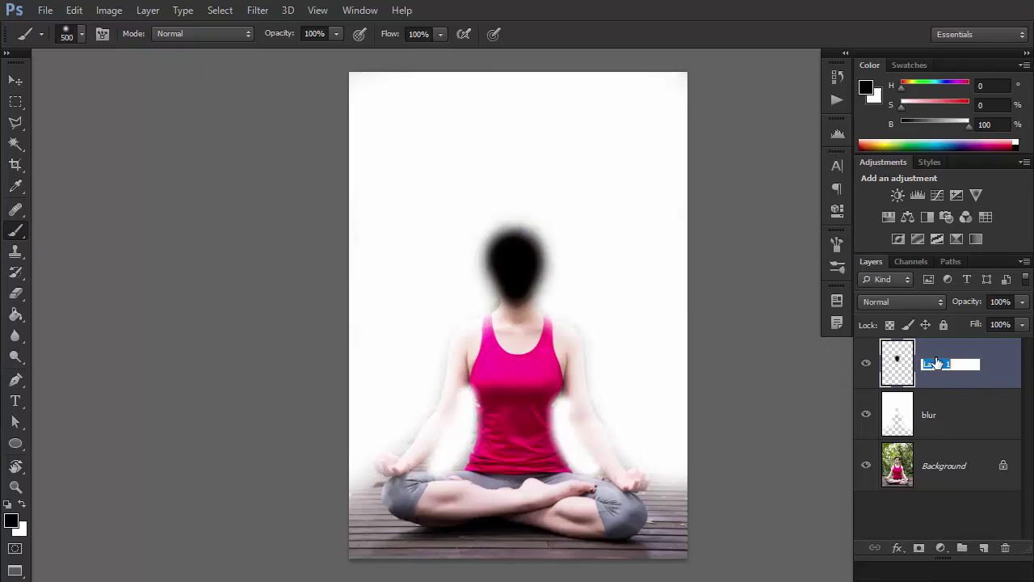
{"action": "type", "text": "sharp"}
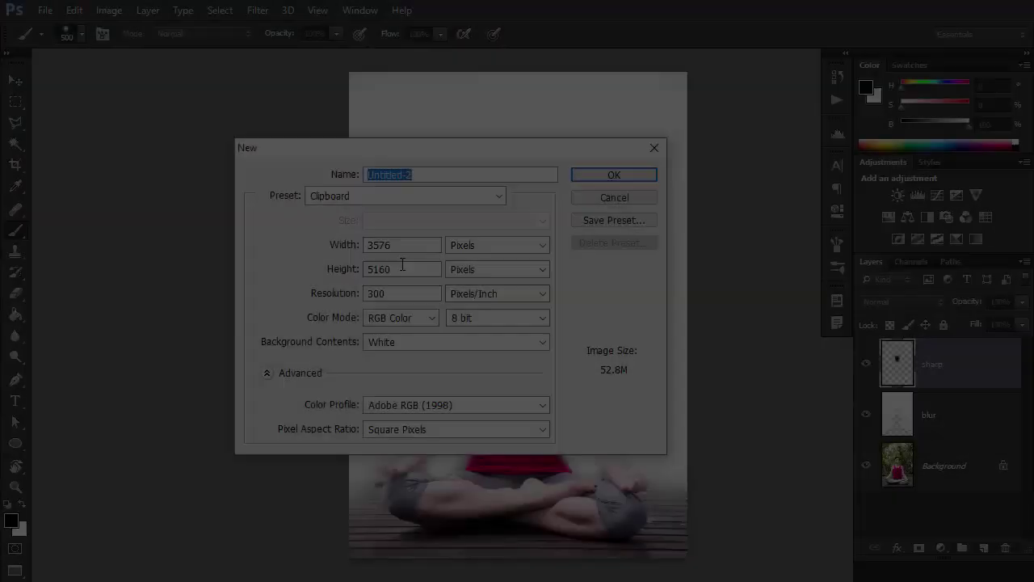
{"action": "type", "text": "2000"}
Create a 2000 × 2000 px document and fill its canvas black
{"action": "key", "text": "Tab"}
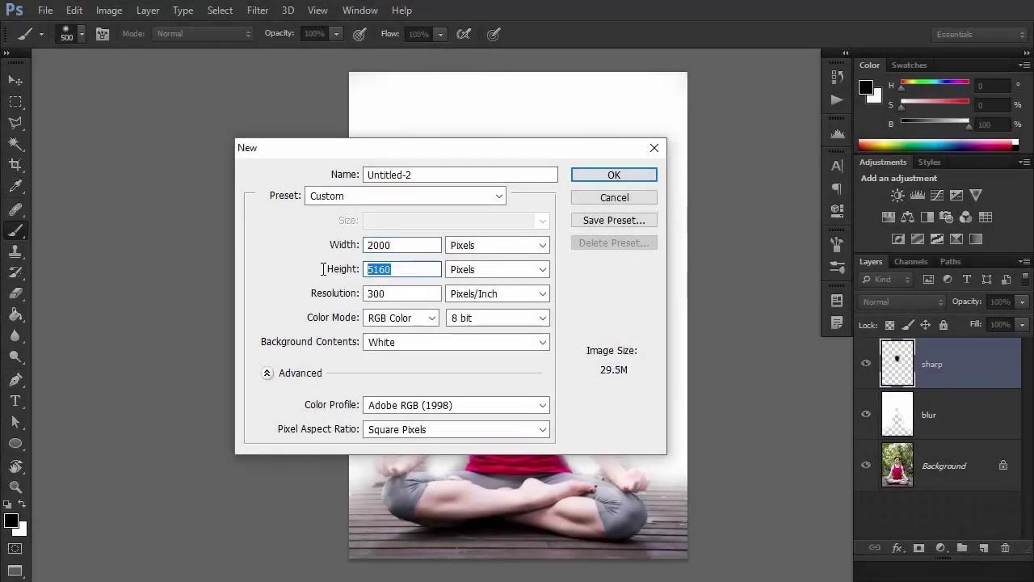
{"action": "type", "text": "2000"}
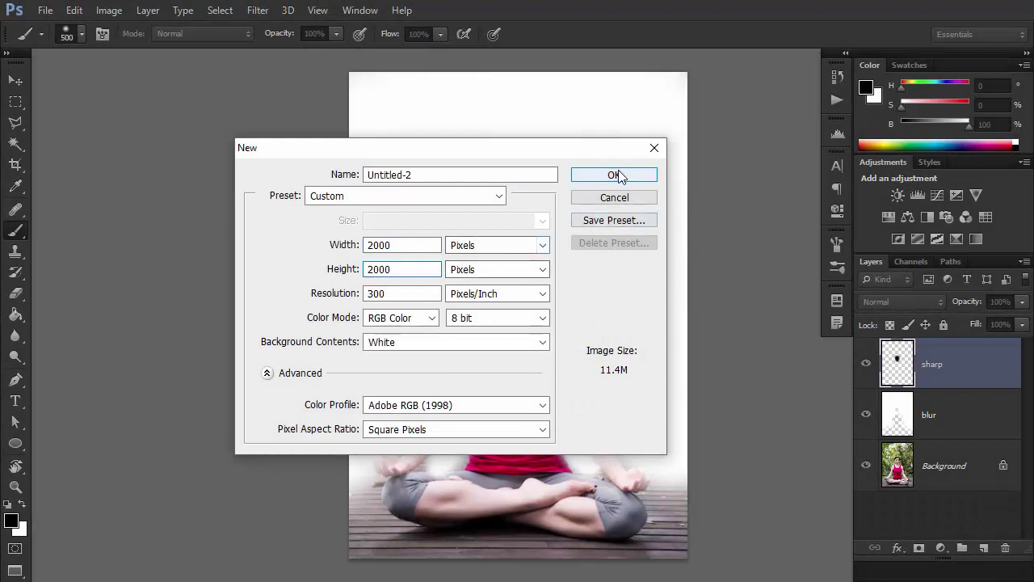
{"action": "left_click", "coordinate": [615, 175]}
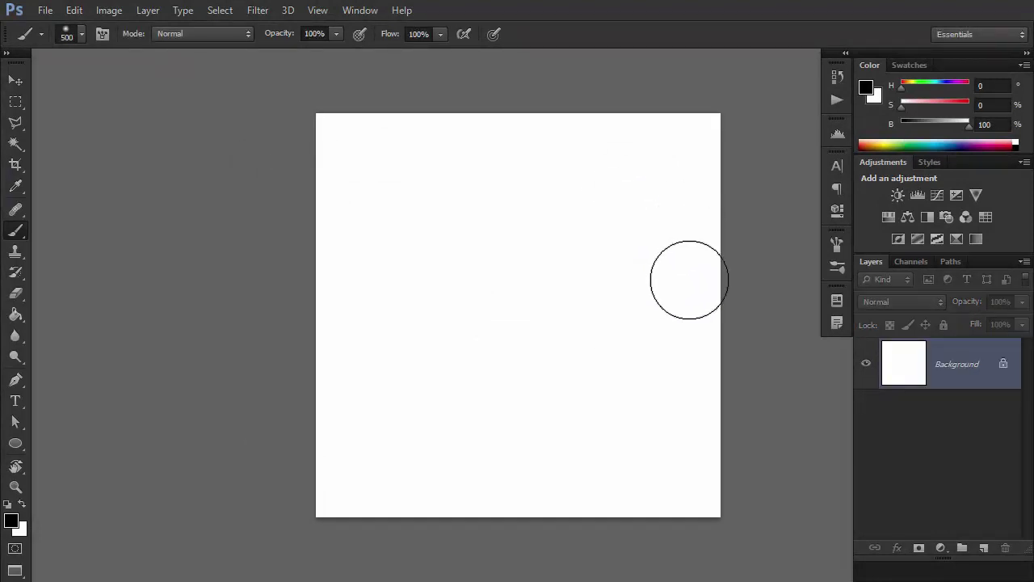
{"action": "key", "text": "g"}
{"action": "left_click", "coordinate": [623, 300]}
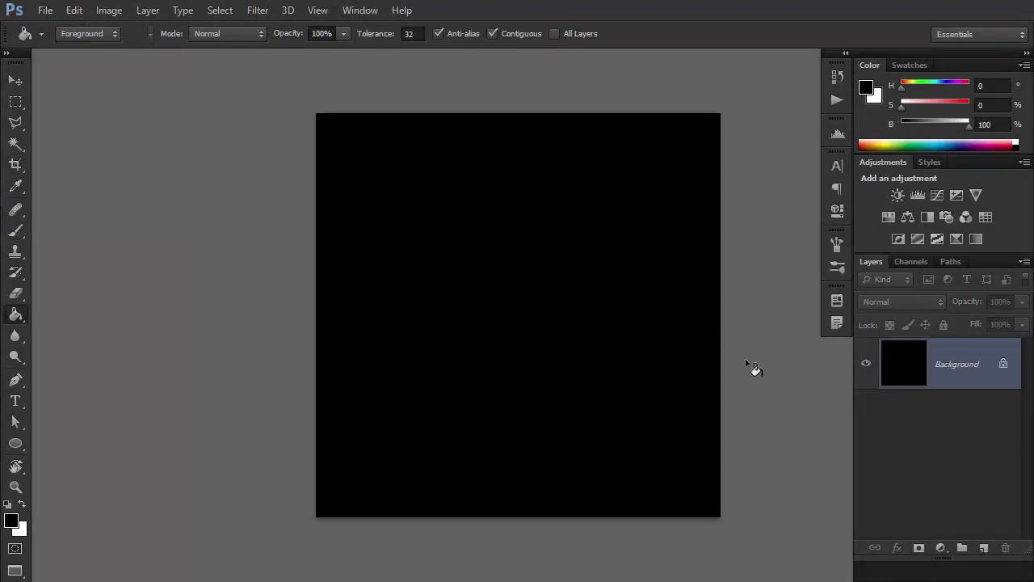
Add a layer and set up a white hard round brush, about half opacity, size 900
{"action": "left_click", "coordinate": [982, 548]}
{"action": "key", "text": "b"}
{"action": "key", "text": "x"}
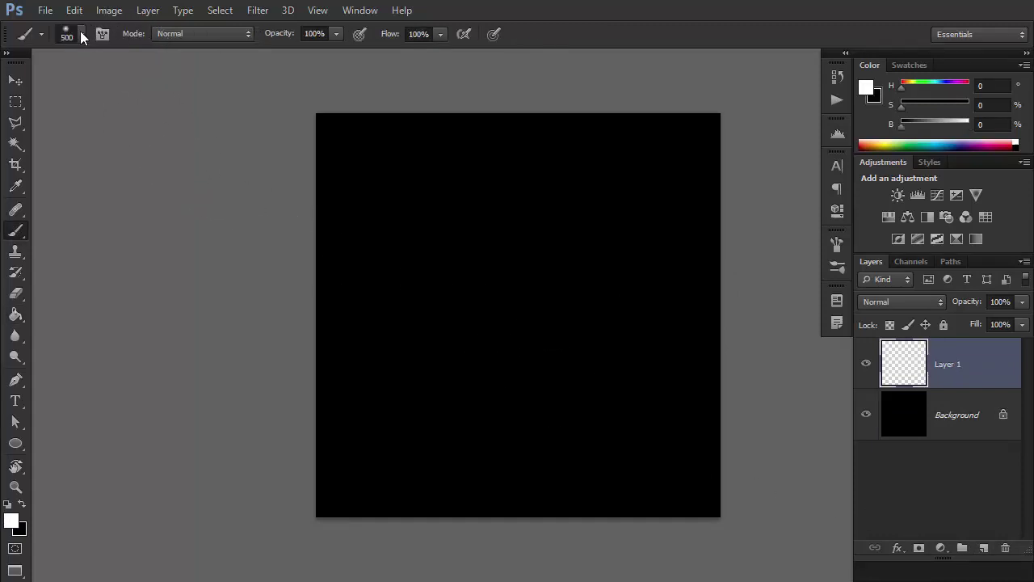
{"action": "left_click", "coordinate": [80, 30]}
{"action": "left_click", "coordinate": [98, 124]}
{"action": "left_click", "coordinate": [755, 32]}
{"action": "left_click", "coordinate": [334, 35]}
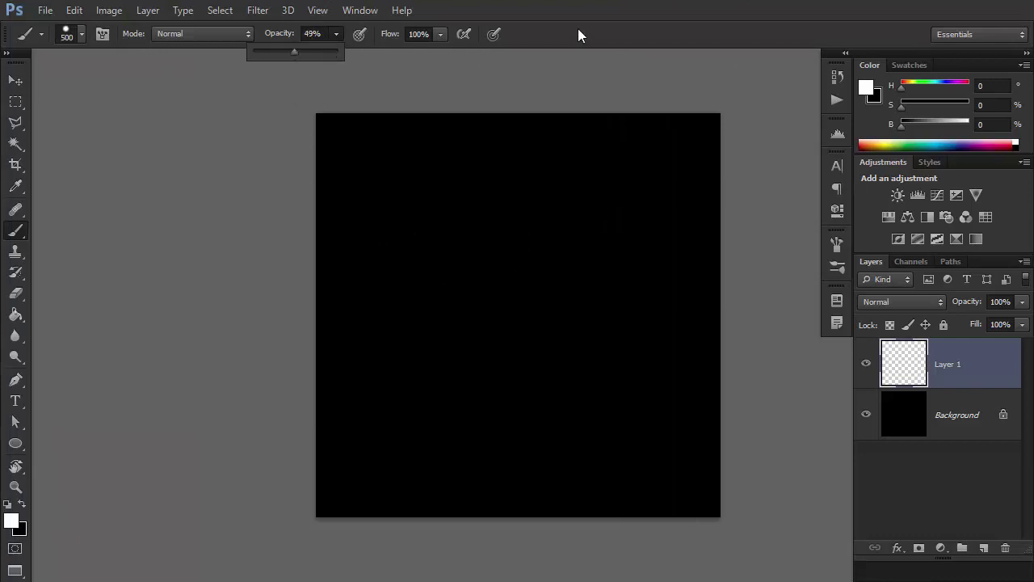
{"action": "key", "text": "bracketright"}
{"action": "key", "text": "bracketright"}
{"action": "key", "text": "bracketright"}
{"action": "key", "text": "bracketright"}
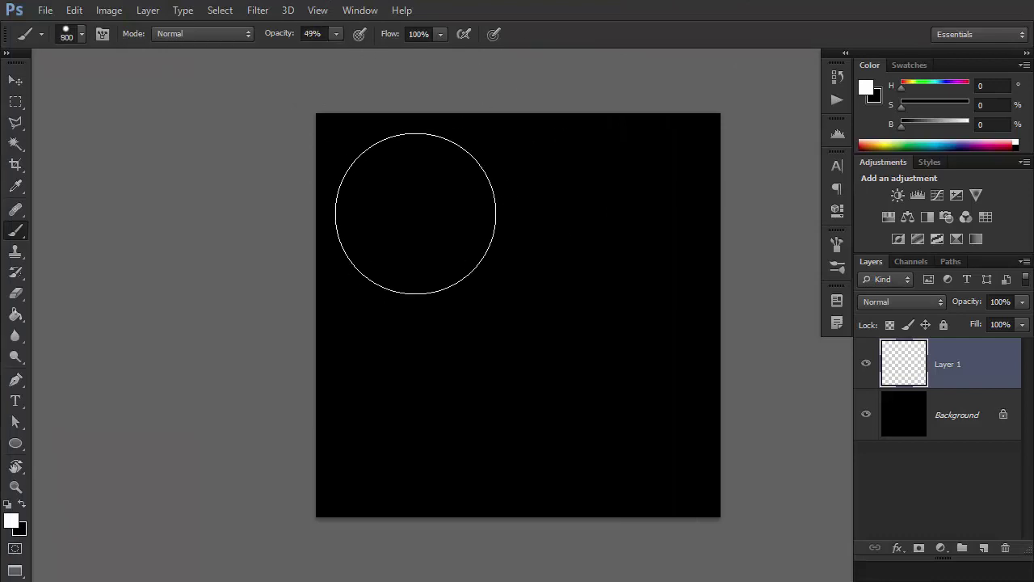
Stamp three semi-transparent circles and hide the black background layer
{"action": "left_click", "coordinate": [416, 214]}
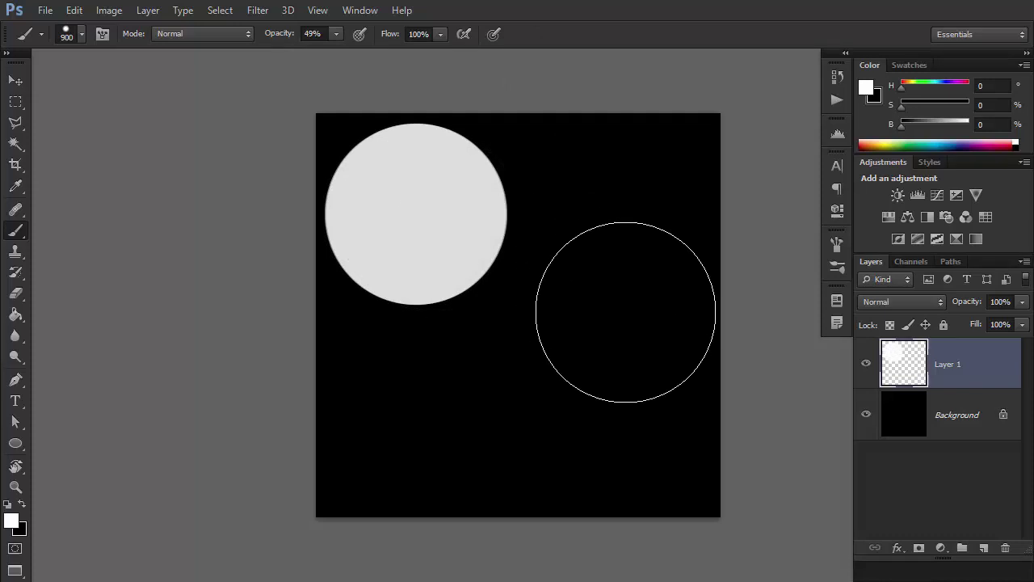
{"action": "left_click", "coordinate": [626, 312]}
{"action": "left_click", "coordinate": [444, 419]}
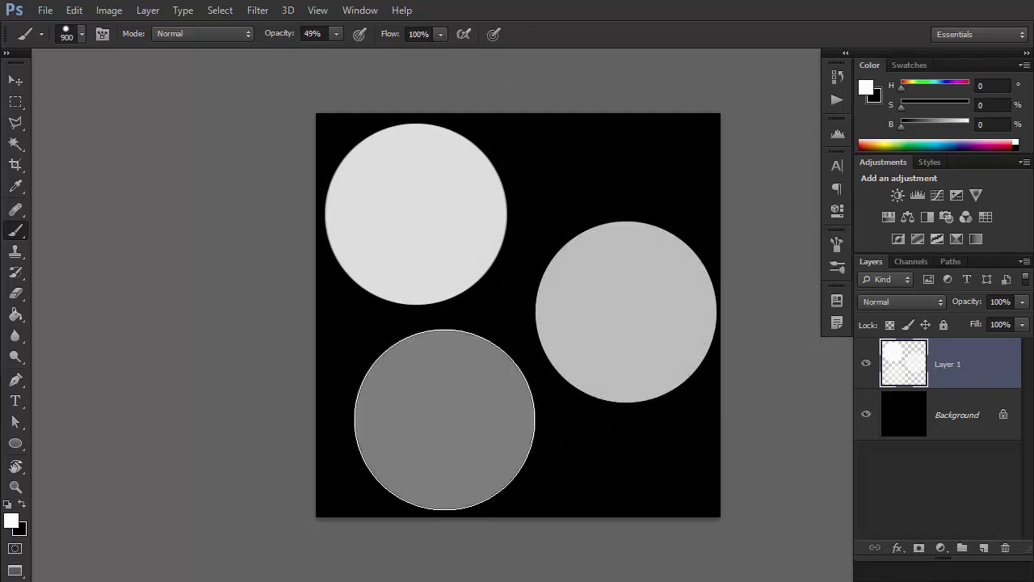
{"action": "key", "text": "v"}
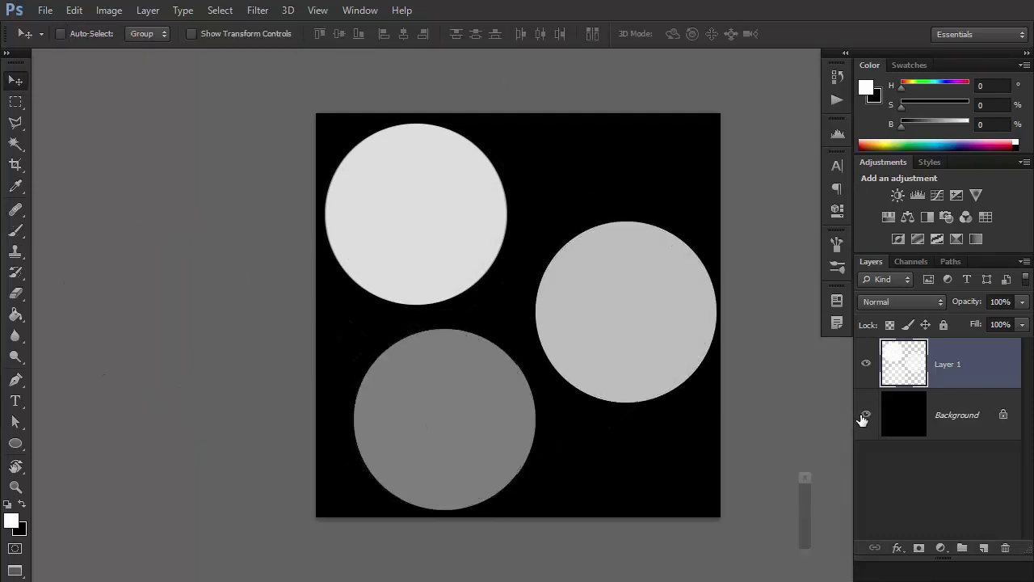
{"action": "left_click", "coordinate": [864, 415]}
Define the circles as a pattern named bokeh
{"action": "left_click", "coordinate": [74, 11]}
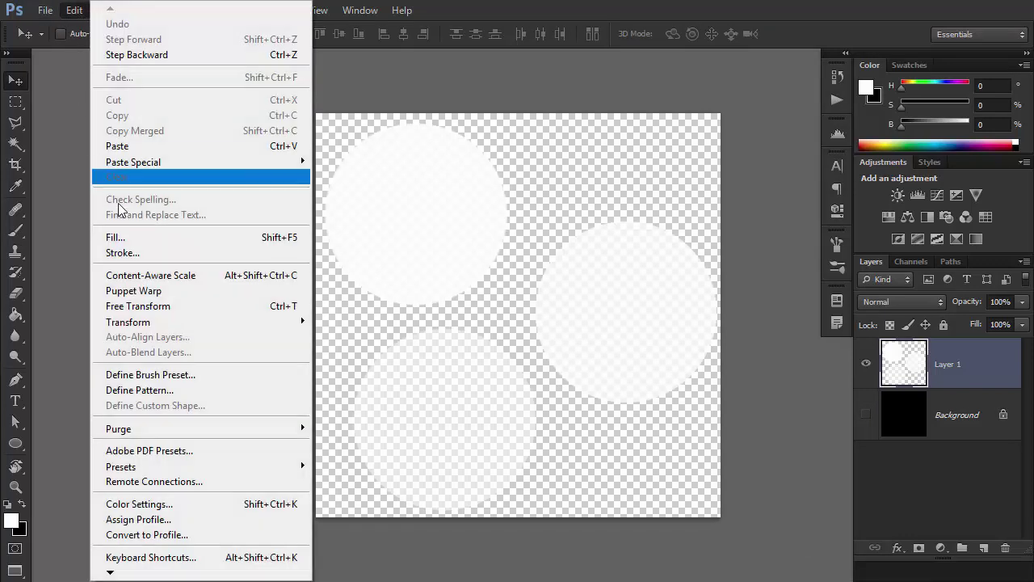
{"action": "left_click", "coordinate": [139, 391]}
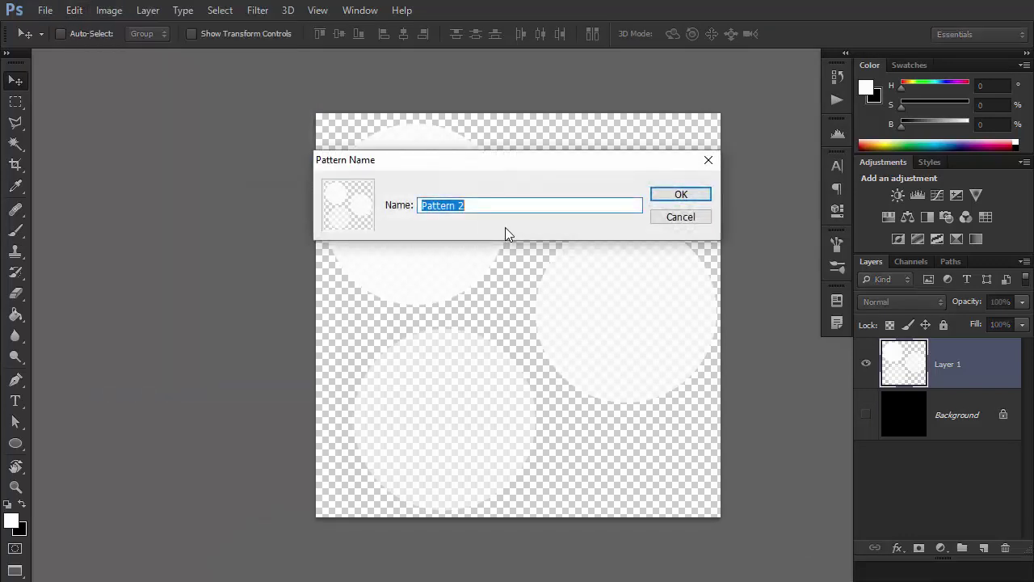
{"action": "type", "text": "bokeh"}
{"action": "key", "text": "Return"}
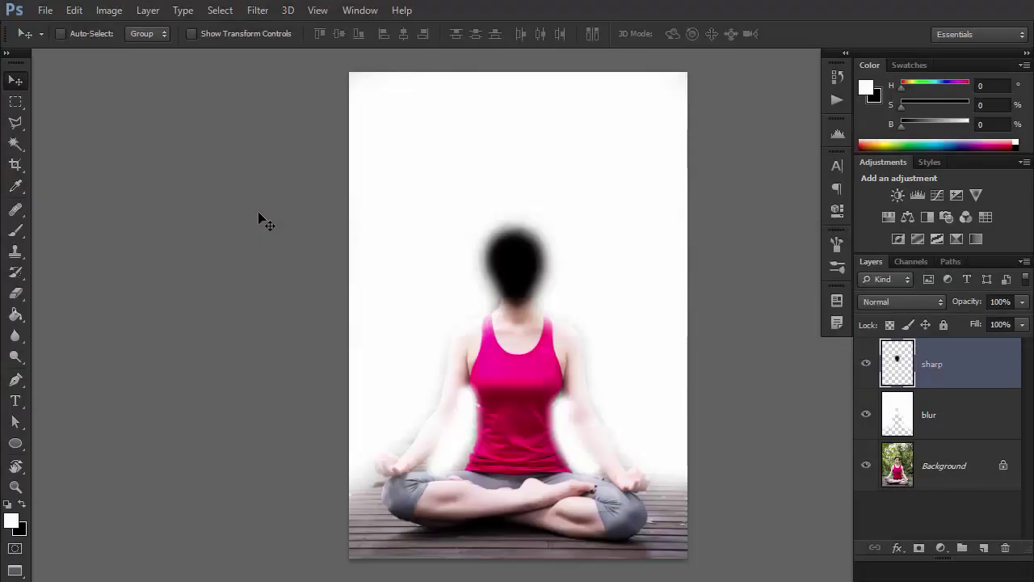
Create a new action named 'dreamy glow' and start recording it
{"action": "left_click", "coordinate": [834, 99]}
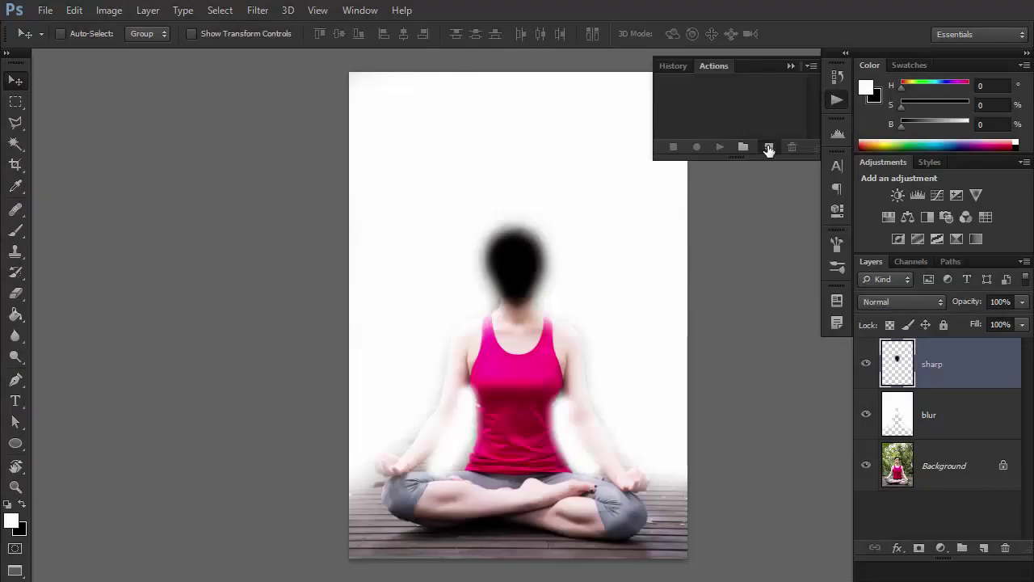
{"action": "left_click", "coordinate": [768, 147]}
{"action": "type", "text": "dream"}
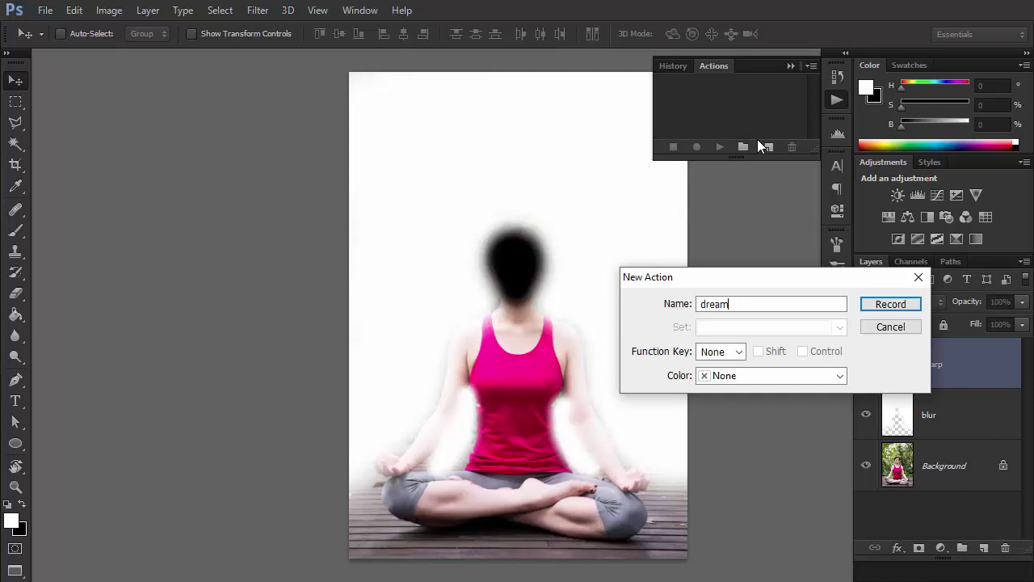
{"action": "type", "text": "y glow"}
{"action": "key", "text": "Return"}
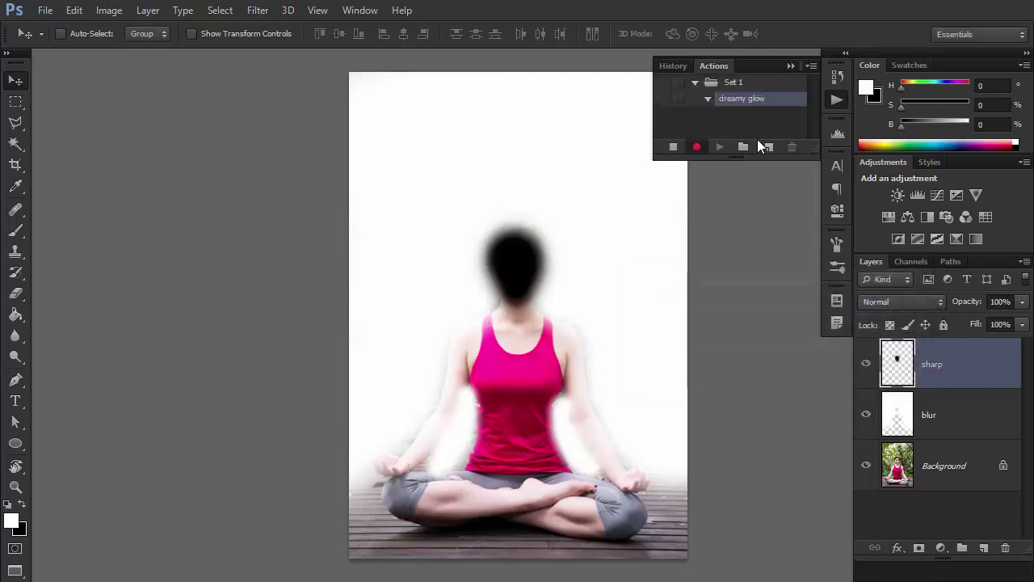
{"action": "left_click", "coordinate": [792, 66]}
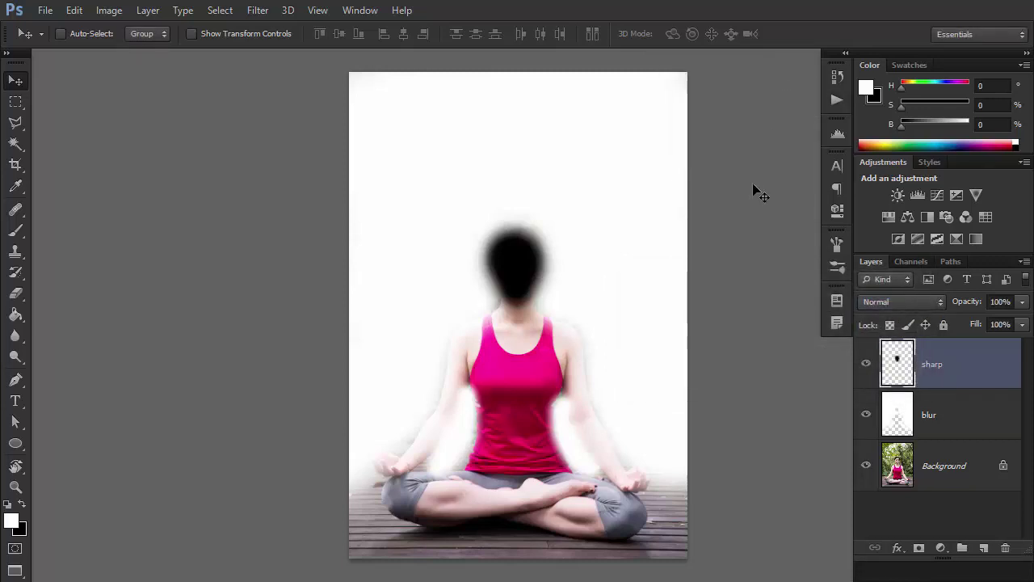
Add a new layer above Background and fill it with solid black
{"action": "left_click", "coordinate": [955, 467]}
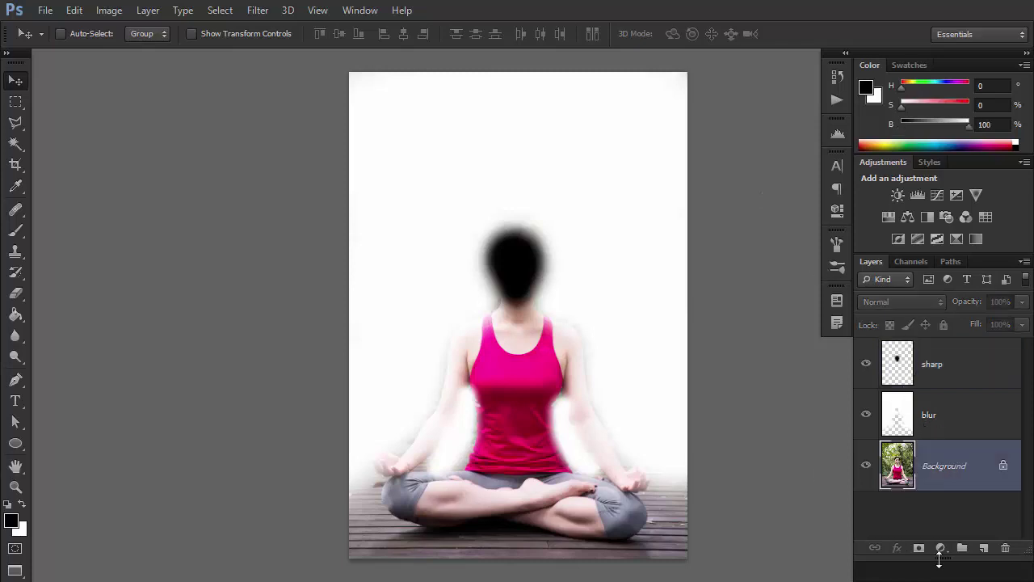
{"action": "left_click", "coordinate": [983, 548]}
{"action": "key", "text": "d"}
{"action": "left_click", "coordinate": [74, 10]}
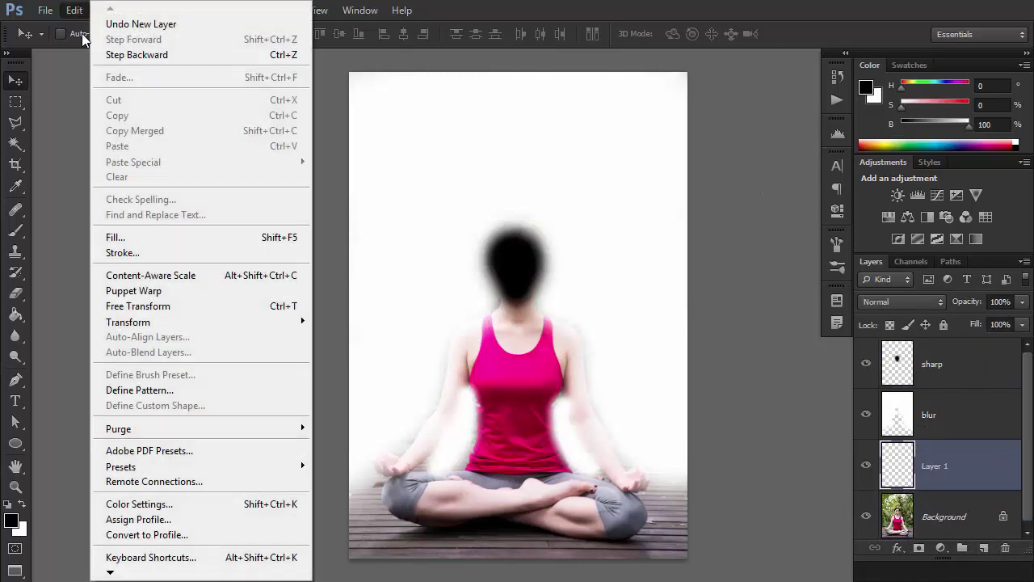
{"action": "left_click", "coordinate": [140, 233]}
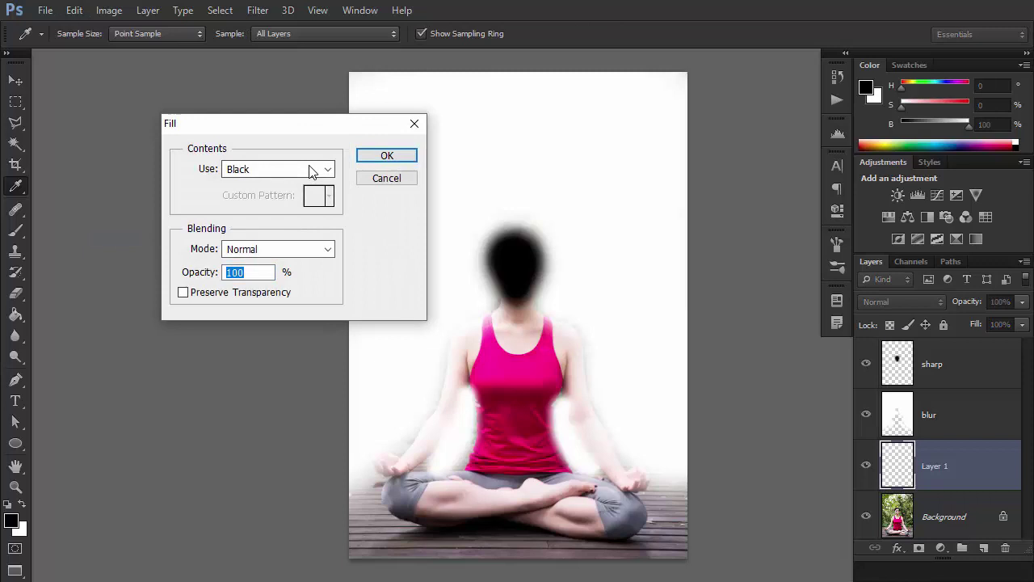
{"action": "left_click", "coordinate": [386, 155]}
{"action": "key", "text": "v"}
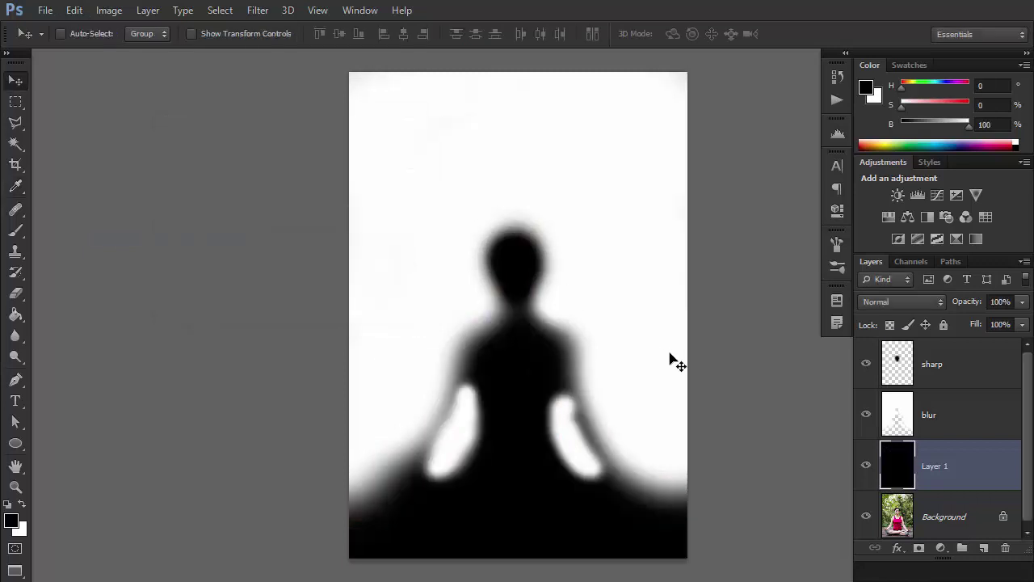
Duplicate the Red channel as a new channel named blur
{"action": "left_click", "coordinate": [929, 261]}
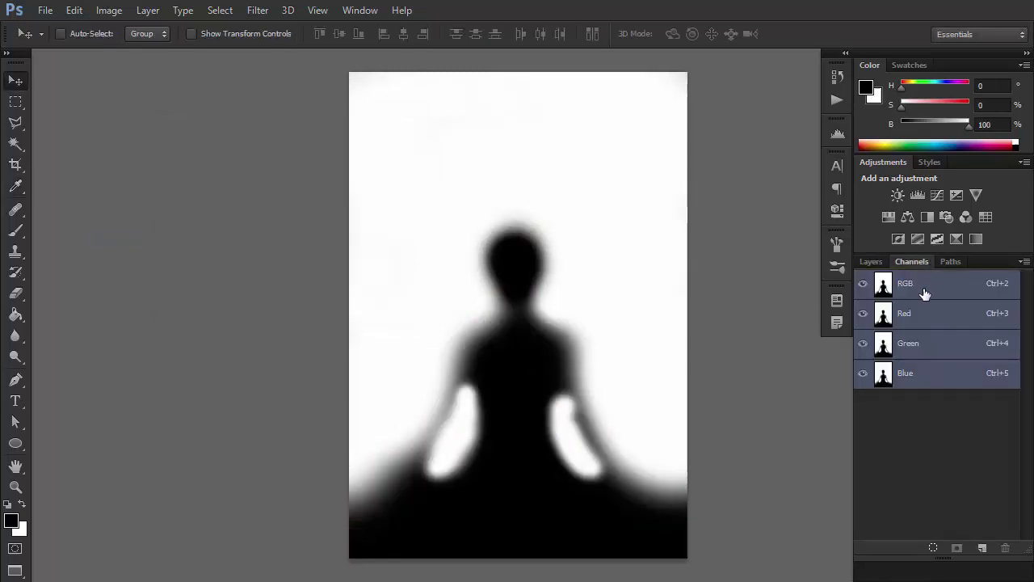
{"action": "left_click", "coordinate": [925, 315]}
{"action": "right_click", "coordinate": [927, 315]}
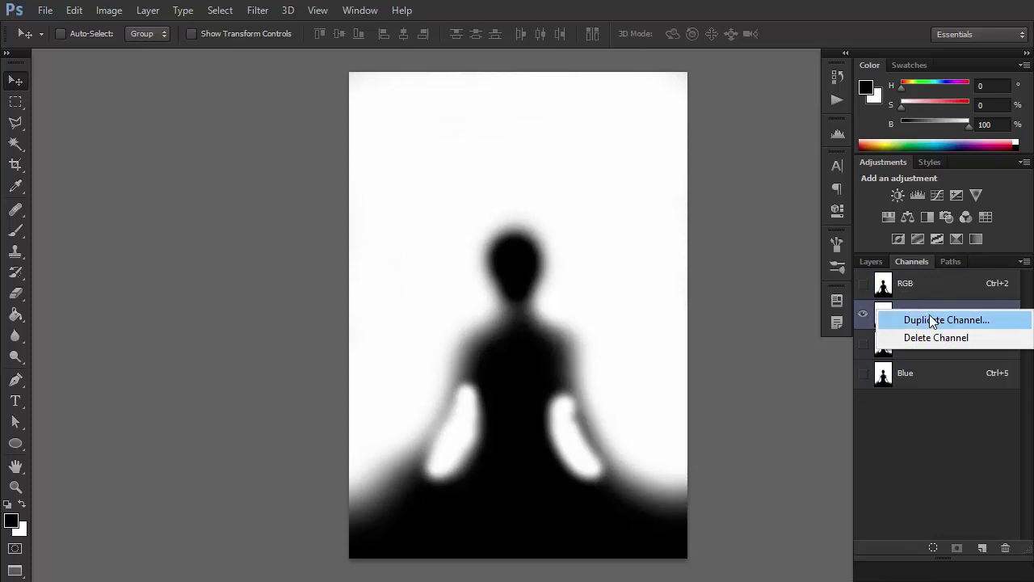
{"action": "left_click", "coordinate": [929, 317]}
{"action": "type", "text": "blur"}
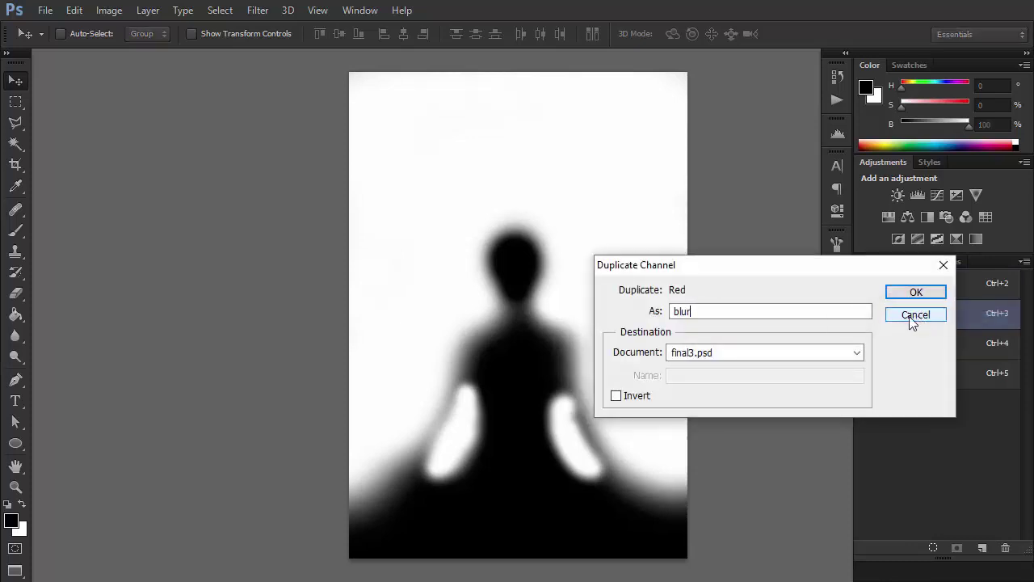
{"action": "key", "text": "Return"}
Return to the RGB composite and hide the sharp layer
{"action": "left_click", "coordinate": [917, 285]}
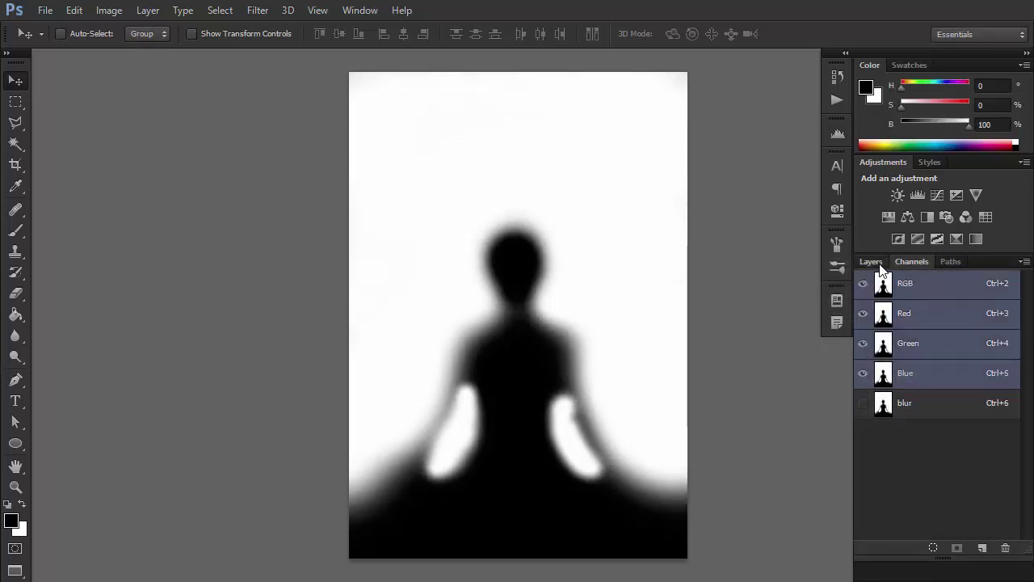
{"action": "left_click", "coordinate": [878, 263]}
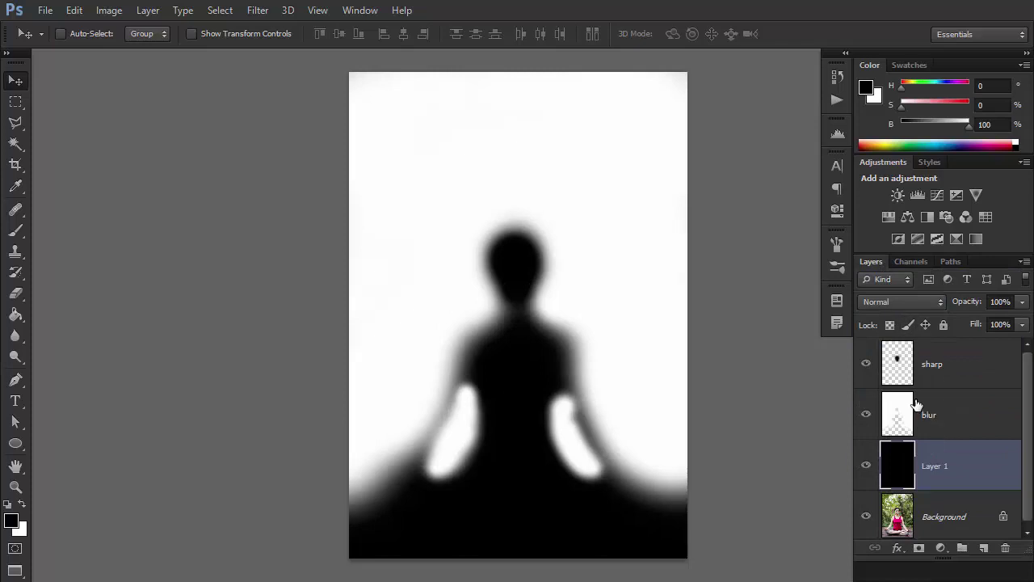
{"action": "left_click", "coordinate": [866, 364]}
Hide the blur and Layer 1 layers and duplicate the Background photo
{"action": "left_click", "coordinate": [866, 415]}
{"action": "left_click", "coordinate": [866, 465]}
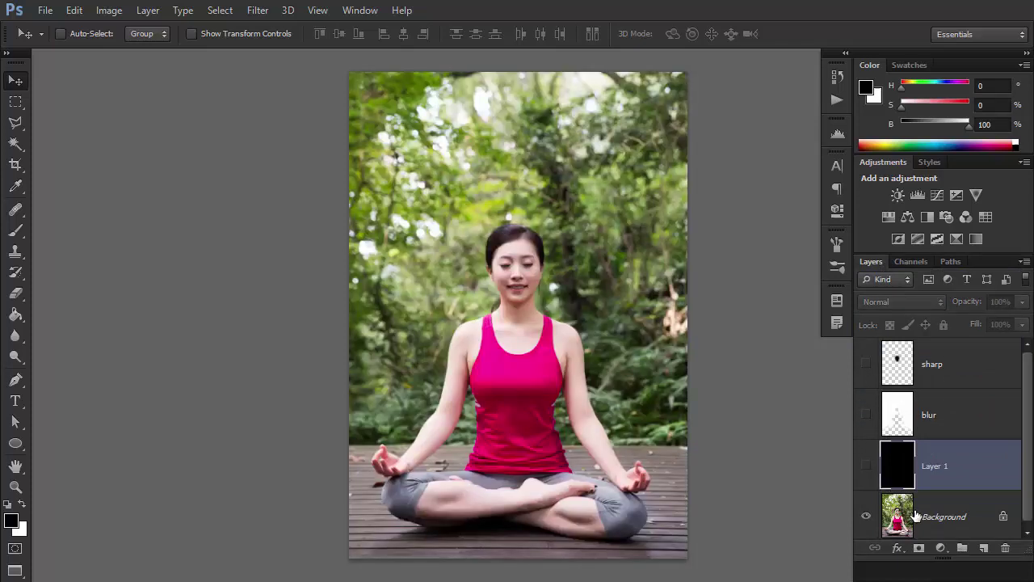
{"action": "left_click", "coordinate": [942, 518]}
{"action": "key", "text": "ctrl+j"}
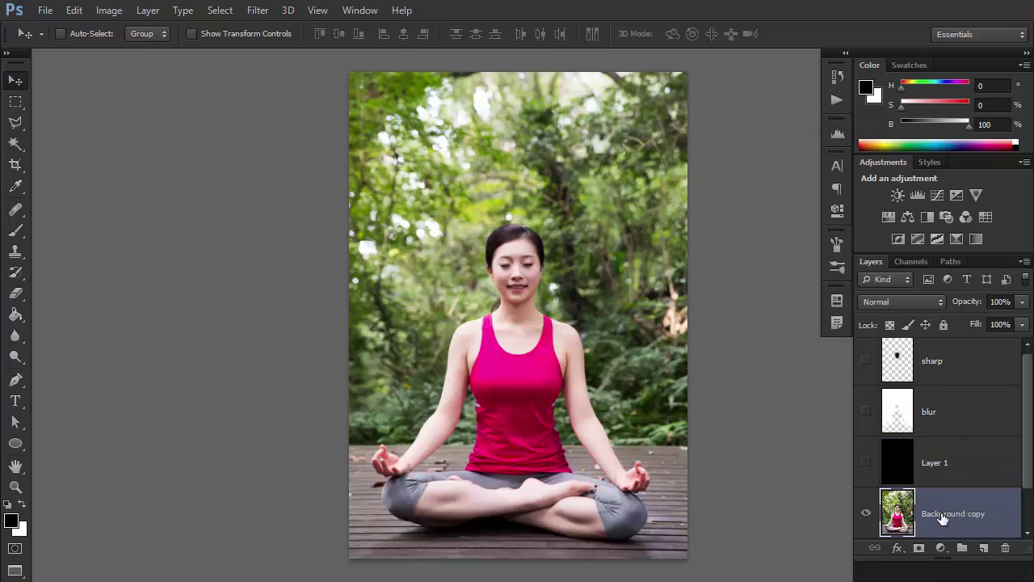
Apply Lens Blur to the copy using the blur channel as depth map, radius 64
{"action": "left_click", "coordinate": [267, 15]}
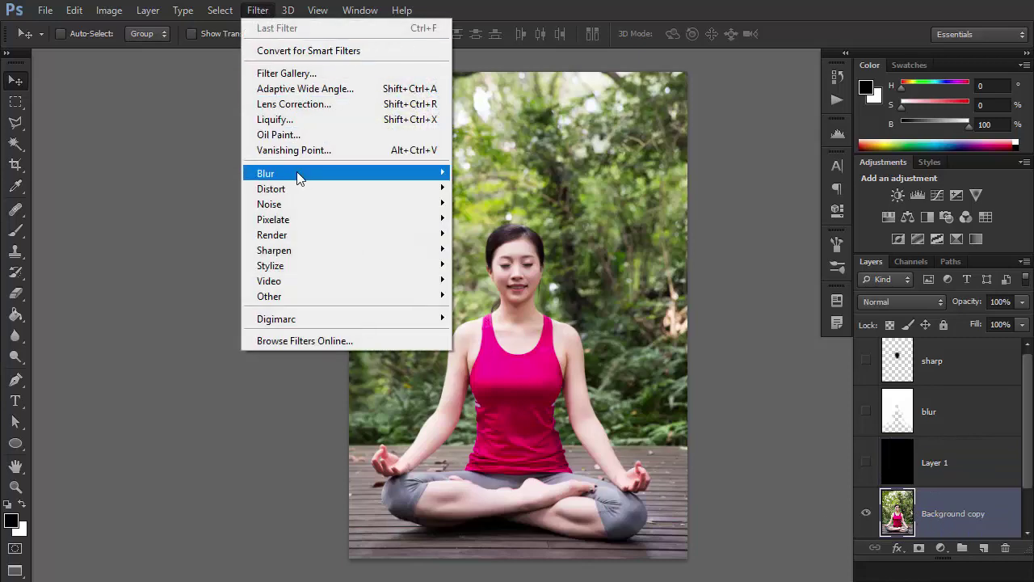
{"action": "mouse_move", "coordinate": [266, 173]}
{"action": "left_click", "coordinate": [508, 302]}
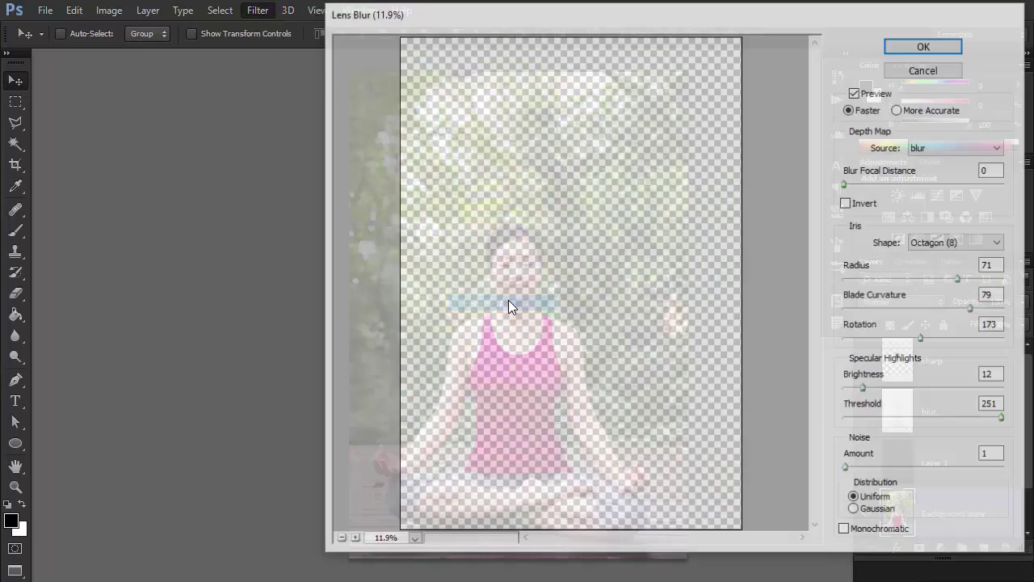
{"action": "left_click", "coordinate": [943, 148]}
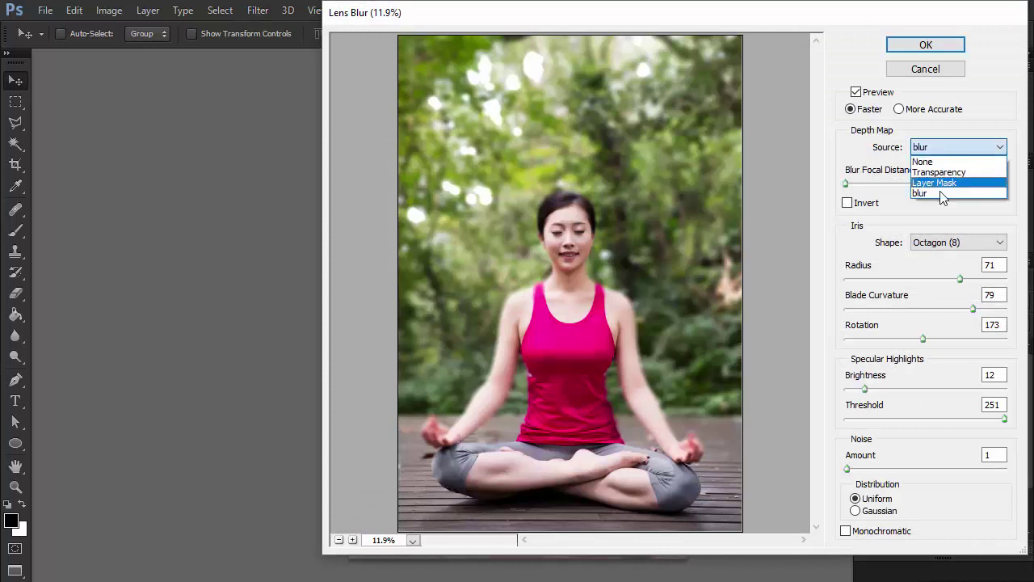
{"action": "left_click", "coordinate": [941, 194]}
{"action": "mouse_move", "coordinate": [864, 388]}
{"action": "left_mouse_down"}
{"action": "mouse_move", "coordinate": [876, 388]}
{"action": "mouse_move", "coordinate": [865, 388]}
{"action": "left_mouse_up"}
{"action": "left_click_drag", "start_coordinate": [961, 280], "coordinate": [946, 280]}
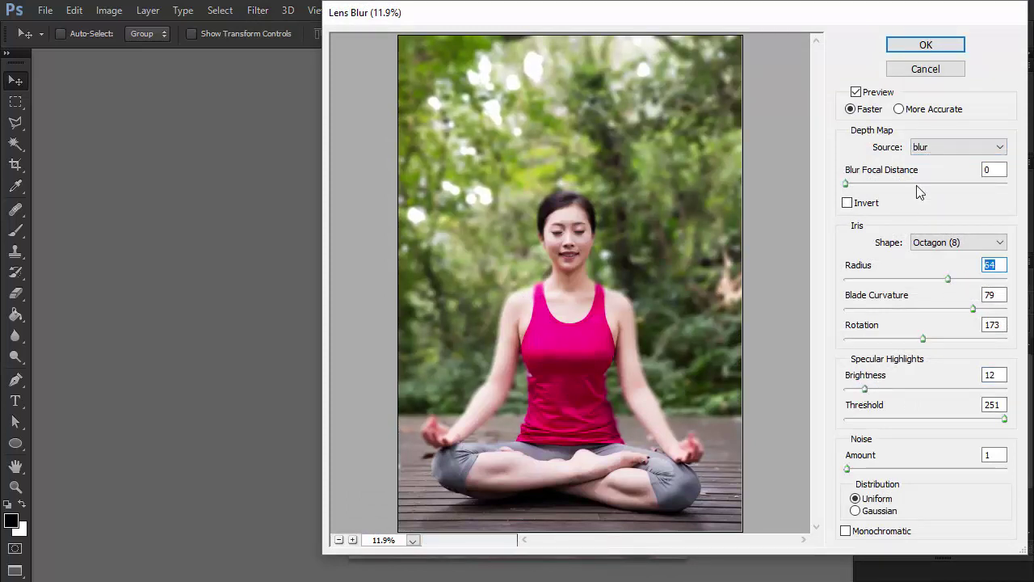
{"action": "left_click", "coordinate": [926, 46]}
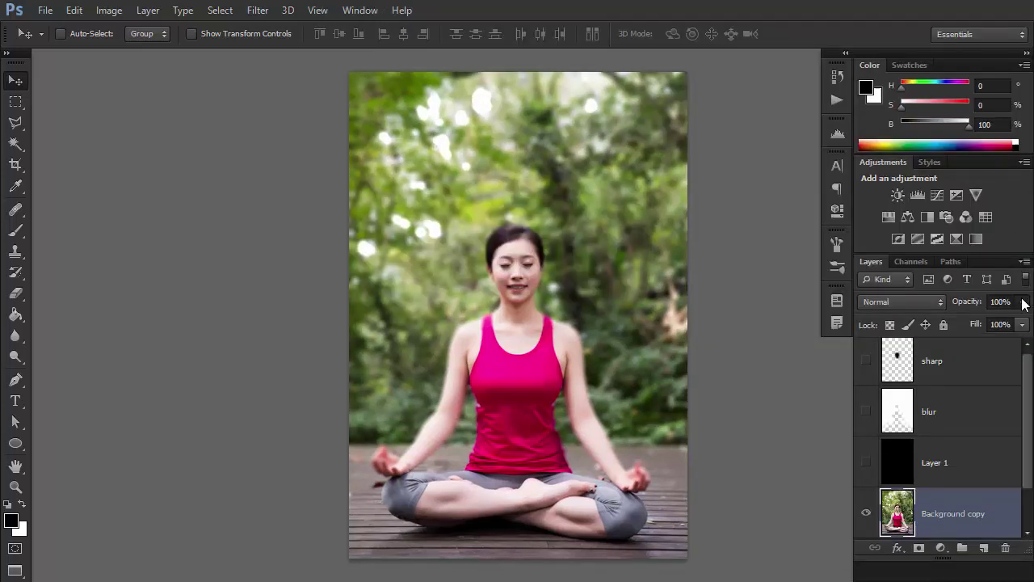
Lower the blurred copy to about 48% opacity and duplicate Background copy
{"action": "left_click", "coordinate": [1022, 301]}
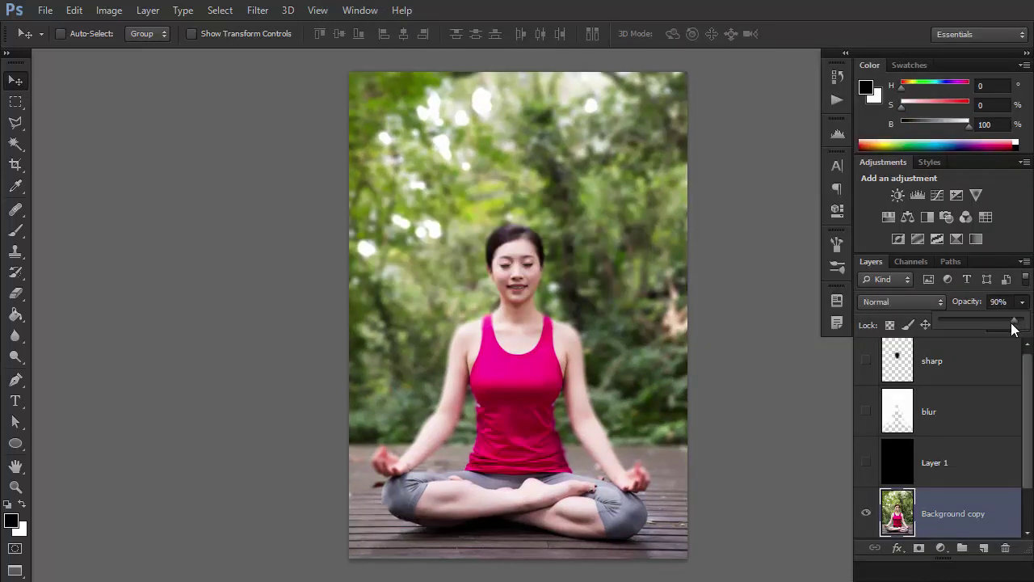
{"action": "left_click_drag", "start_coordinate": [1014, 325], "coordinate": [979, 326]}
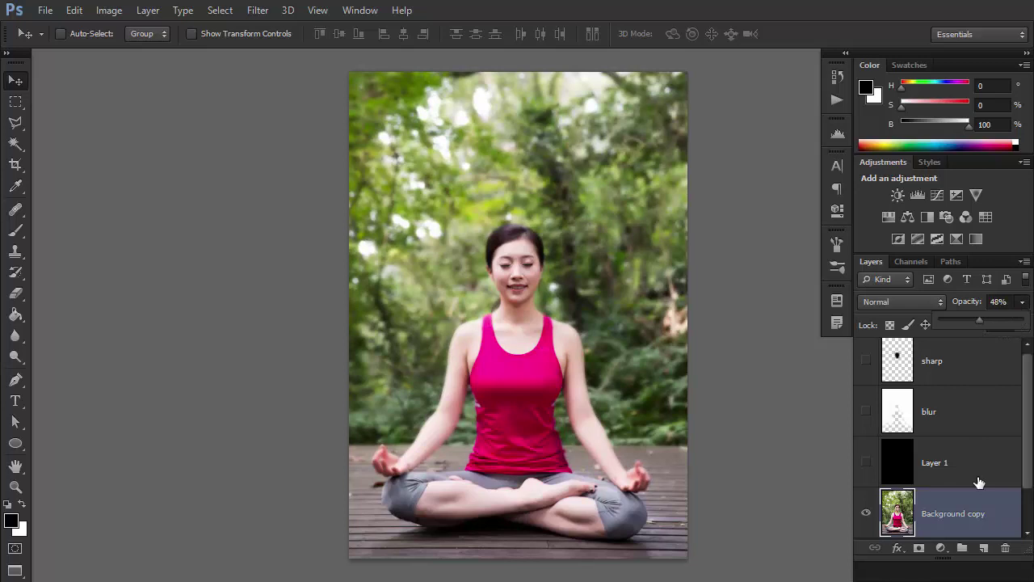
{"action": "scroll", "coordinate": [979, 482], "scroll_direction": "down", "scroll_amount": 1}
{"action": "left_click", "coordinate": [983, 511]}
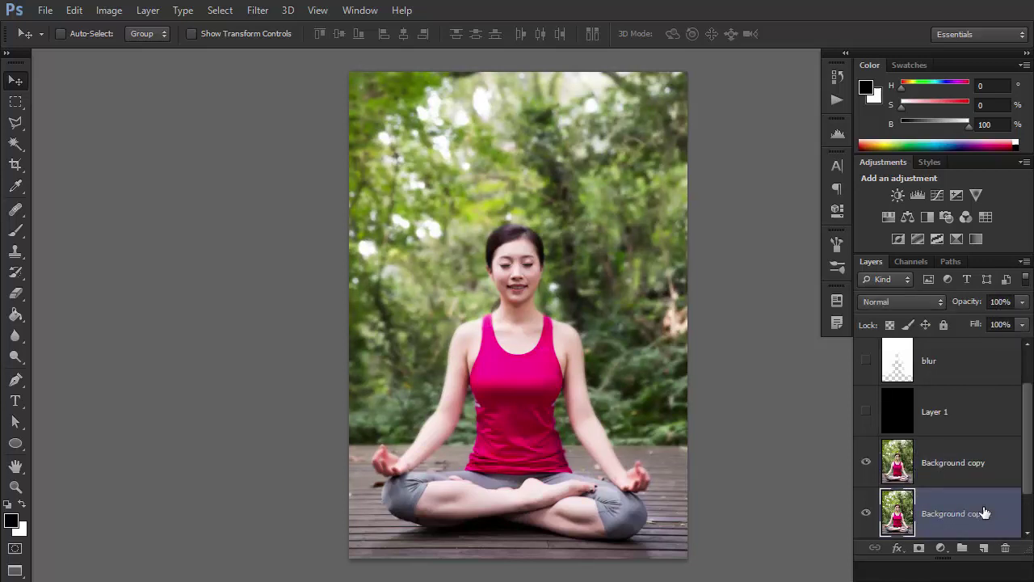
{"action": "key", "text": "ctrl+j"}
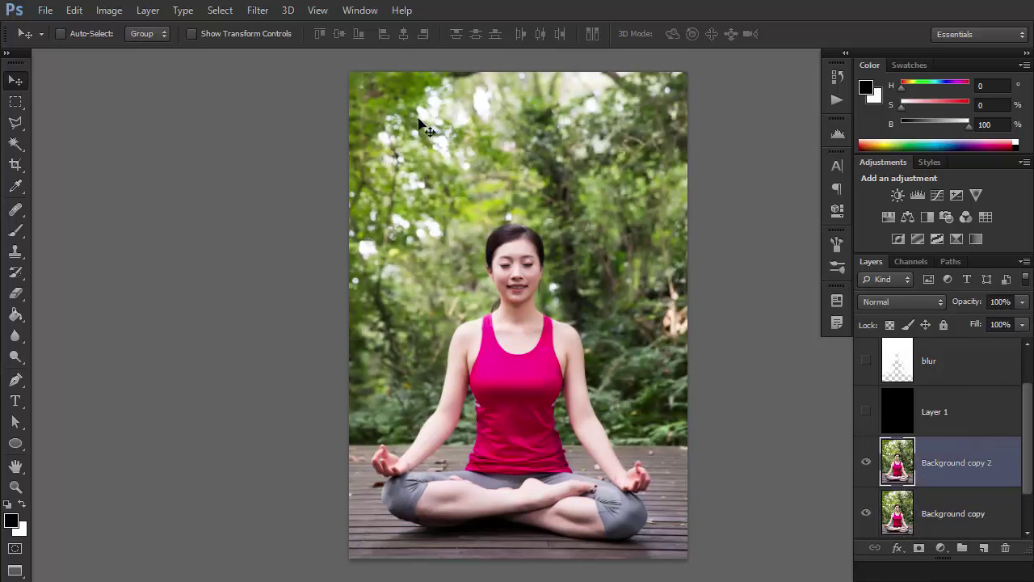
Gaussian-blur Background copy 2 at radius about 69 and set its opacity to 61%
{"action": "left_click", "coordinate": [259, 11]}
{"action": "mouse_move", "coordinate": [265, 173]}
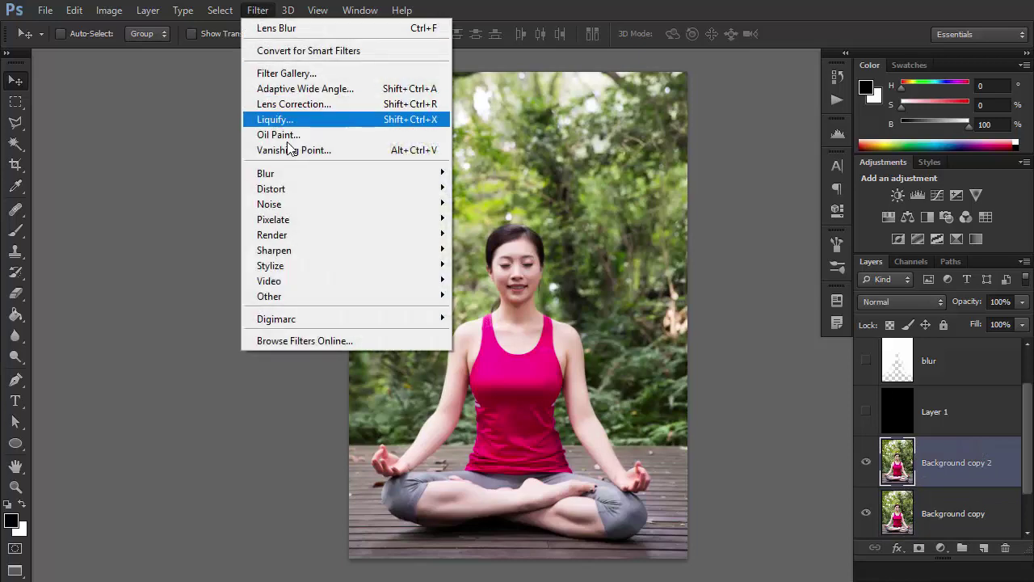
{"action": "left_click", "coordinate": [495, 287]}
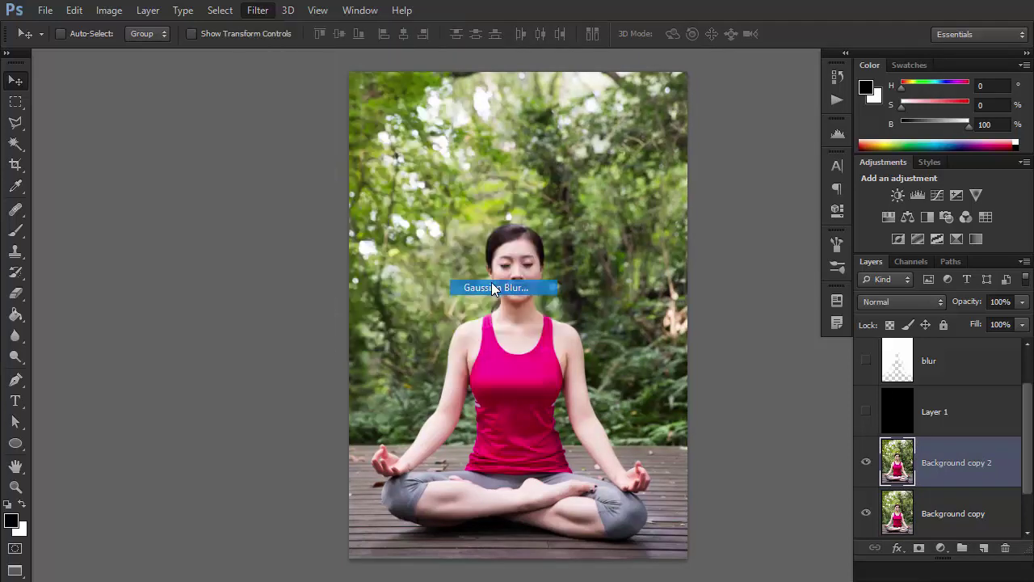
{"action": "mouse_move", "coordinate": [792, 261]}
{"action": "left_mouse_down"}
{"action": "mouse_move", "coordinate": [782, 263]}
{"action": "mouse_move", "coordinate": [793, 262]}
{"action": "left_mouse_up"}
{"action": "left_click", "coordinate": [901, 49]}
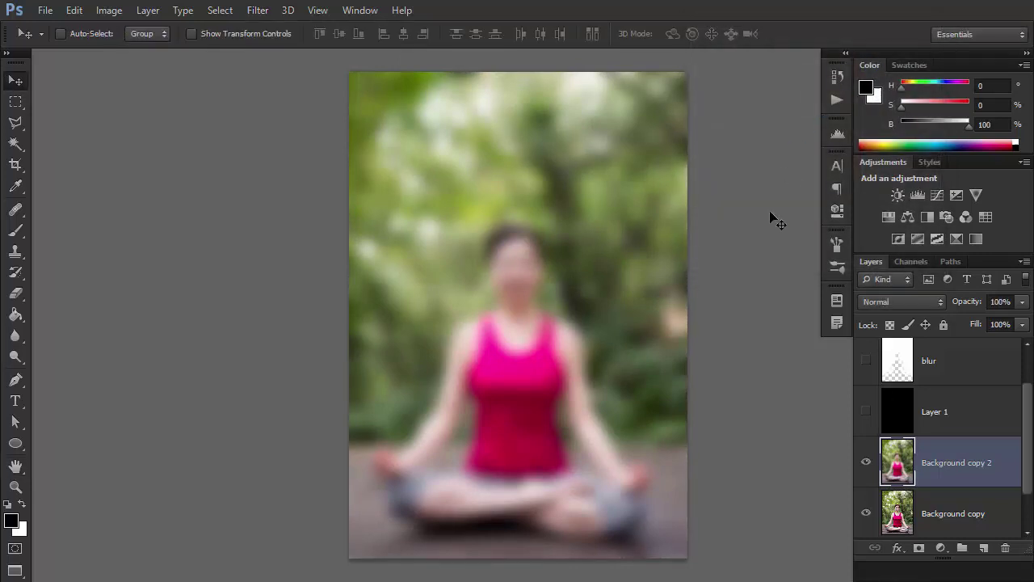
{"action": "left_click", "coordinate": [1024, 304]}
{"action": "left_click_drag", "start_coordinate": [1019, 321], "coordinate": [999, 324]}
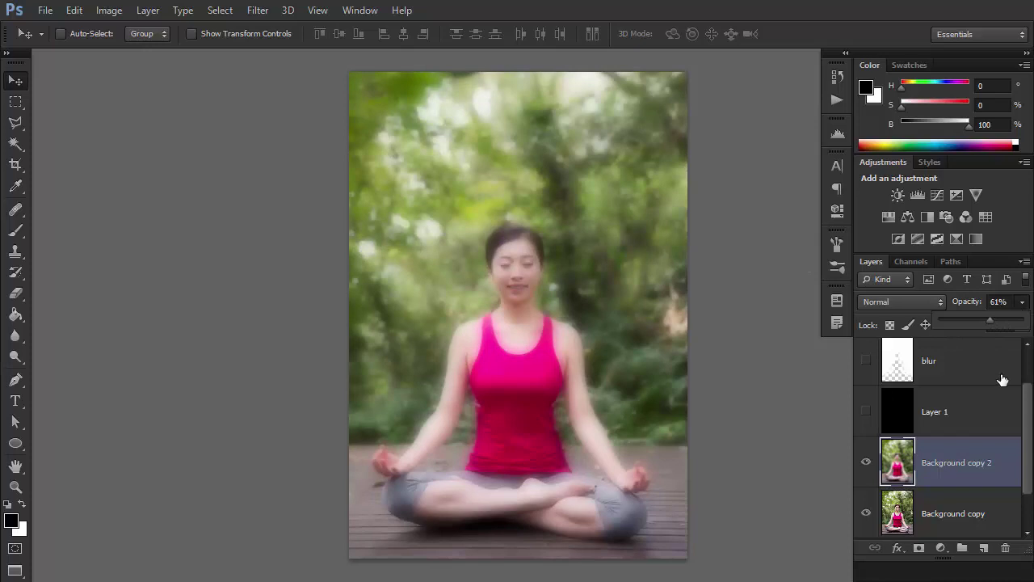
Duplicate Background copy and move the new copy to the top of the stack
{"action": "scroll", "coordinate": [954, 522], "scroll_direction": "down", "scroll_amount": 2}
{"action": "left_click", "coordinate": [960, 527]}
{"action": "key", "text": "ctrl+j"}
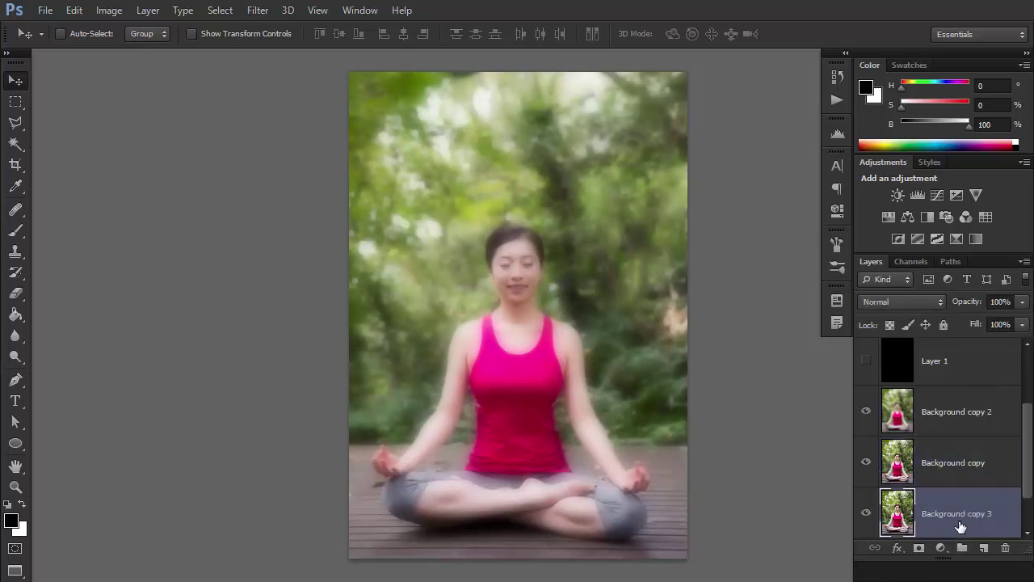
{"action": "left_click_drag", "start_coordinate": [960, 526], "coordinate": [968, 392]}
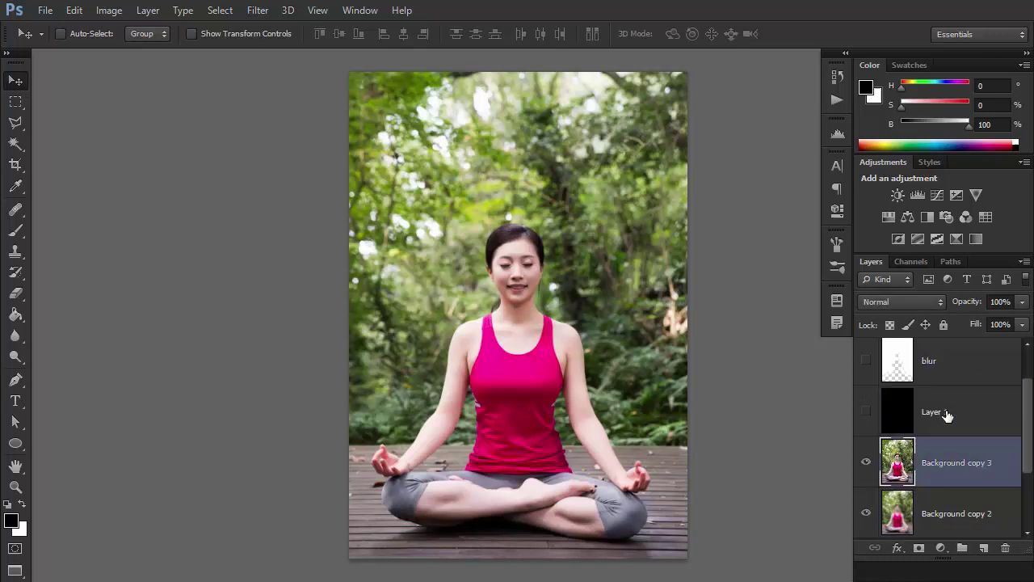
Mask Background copy 3 to the woman's face and set it to 44% opacity
{"action": "scroll", "coordinate": [947, 414], "scroll_direction": "up", "scroll_amount": 1}
{"action": "left_click", "coordinate": [903, 370], "text": "ctrl"}
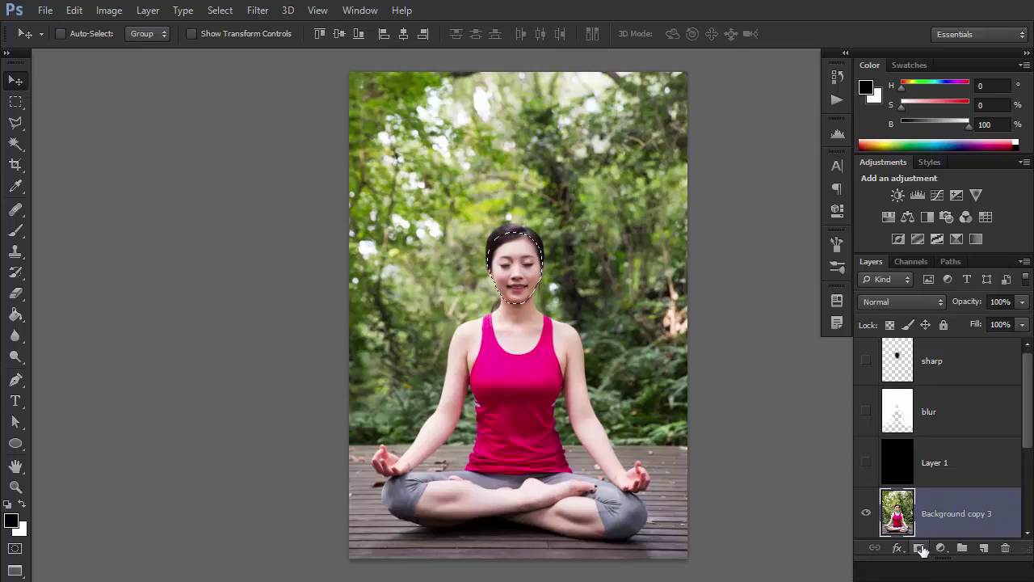
{"action": "left_click", "coordinate": [921, 548]}
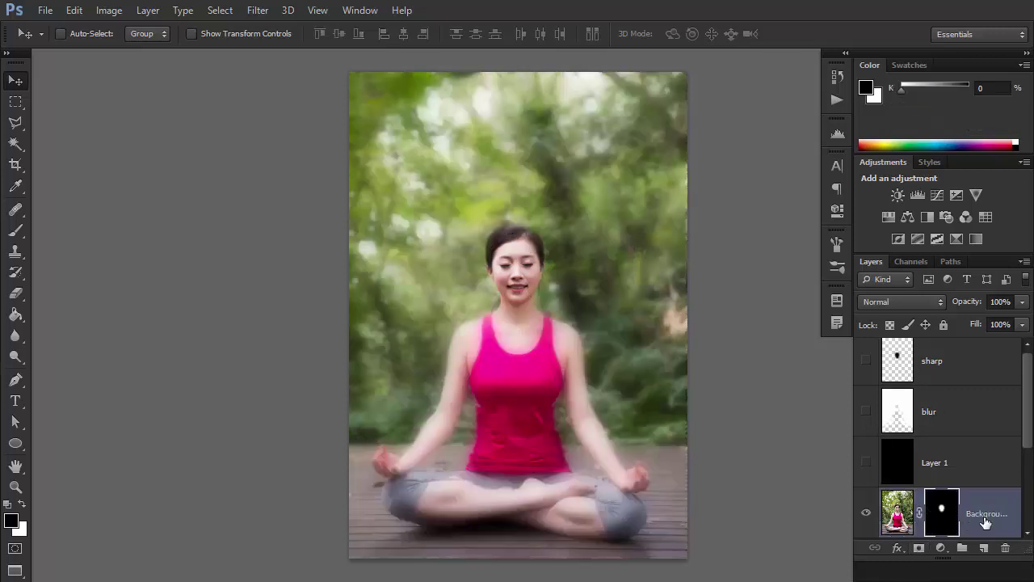
{"action": "left_click", "coordinate": [1022, 302]}
{"action": "left_click_drag", "start_coordinate": [989, 317], "coordinate": [976, 316]}
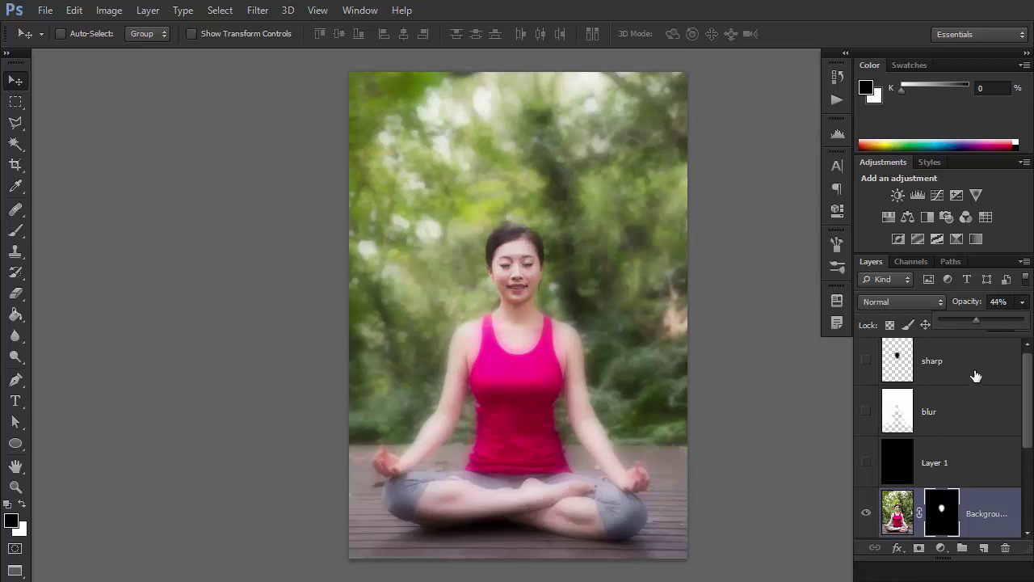
Fill a new layer with bokeh circles using a pattern fill with the Random Fill script
{"action": "left_click", "coordinate": [984, 548]}
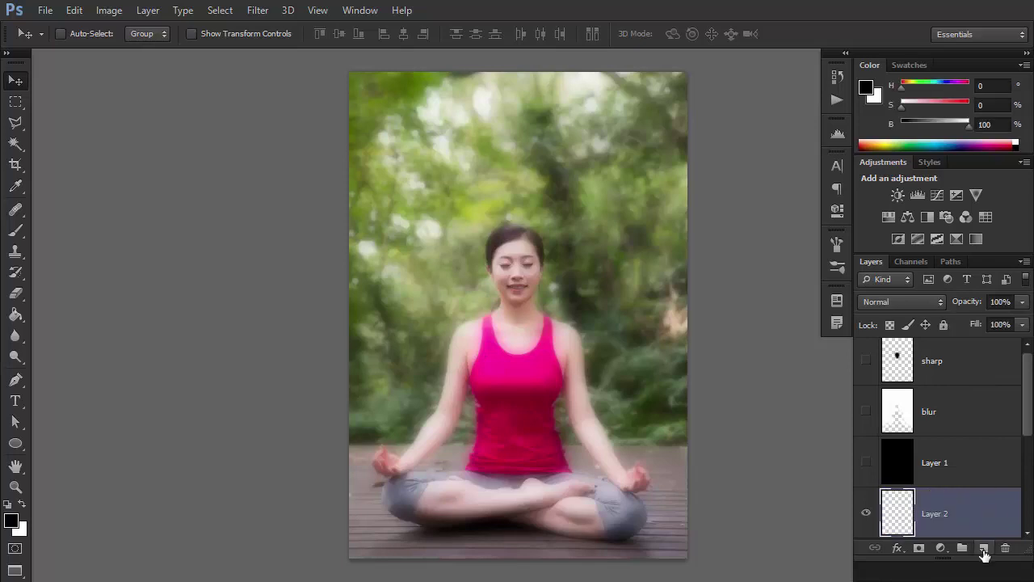
{"action": "left_click", "coordinate": [73, 11]}
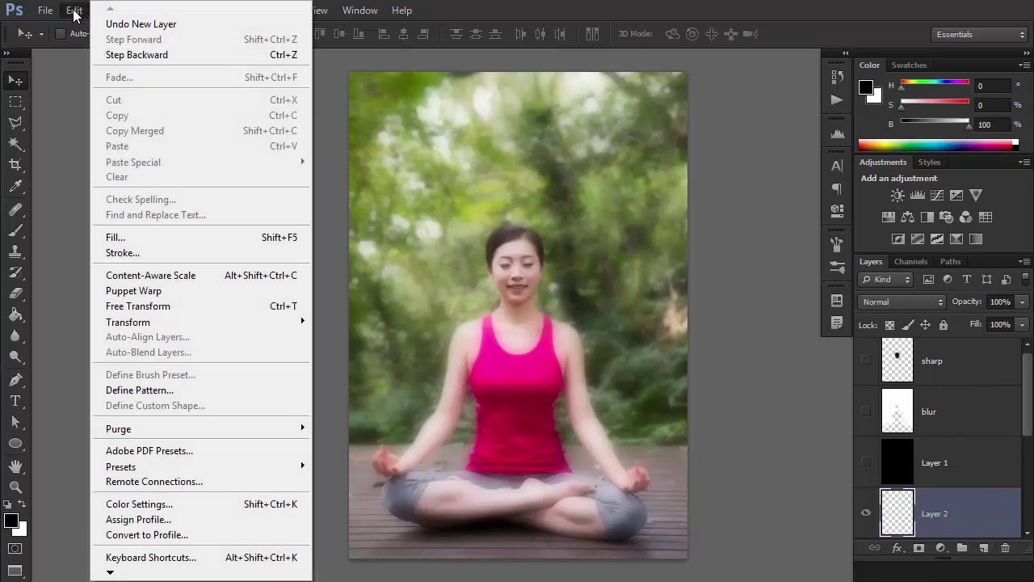
{"action": "left_click", "coordinate": [128, 238]}
{"action": "left_click", "coordinate": [283, 168]}
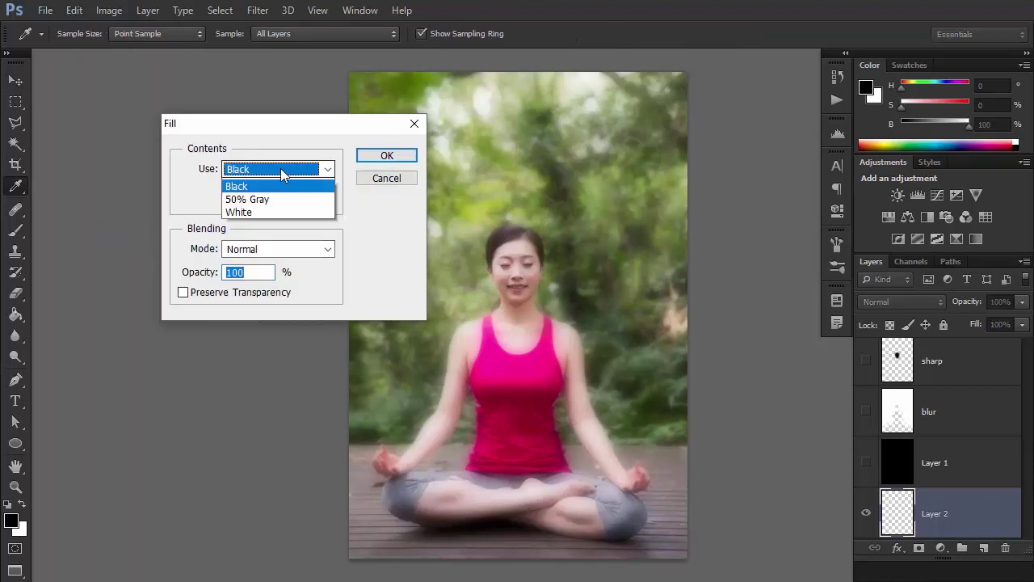
{"action": "left_click", "coordinate": [263, 253]}
{"action": "left_click", "coordinate": [330, 196]}
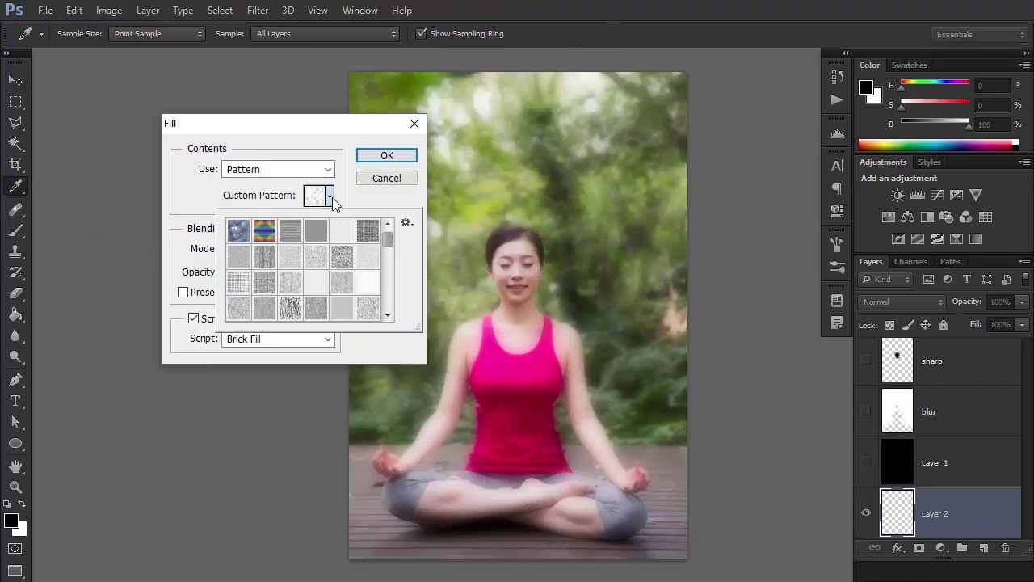
{"action": "left_click_drag", "start_coordinate": [387, 239], "coordinate": [386, 303]}
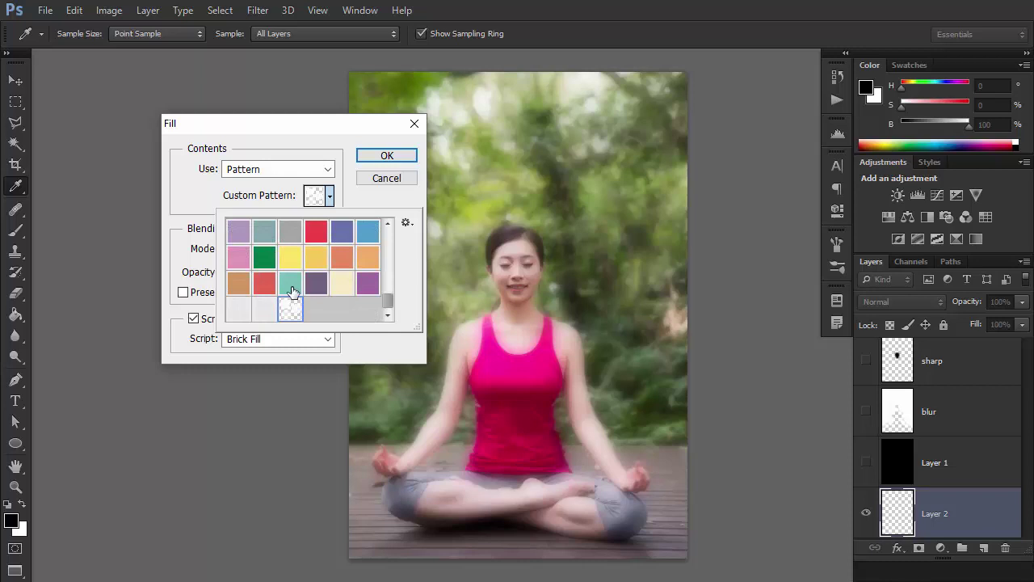
{"action": "left_click", "coordinate": [183, 191]}
{"action": "left_click", "coordinate": [284, 337]}
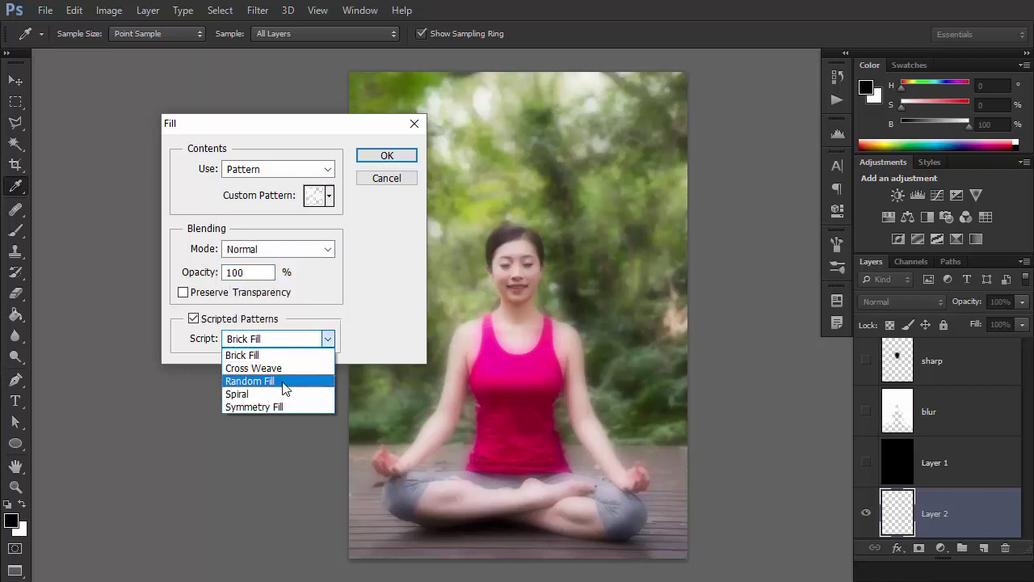
{"action": "left_click", "coordinate": [287, 379]}
{"action": "left_click", "coordinate": [372, 156]}
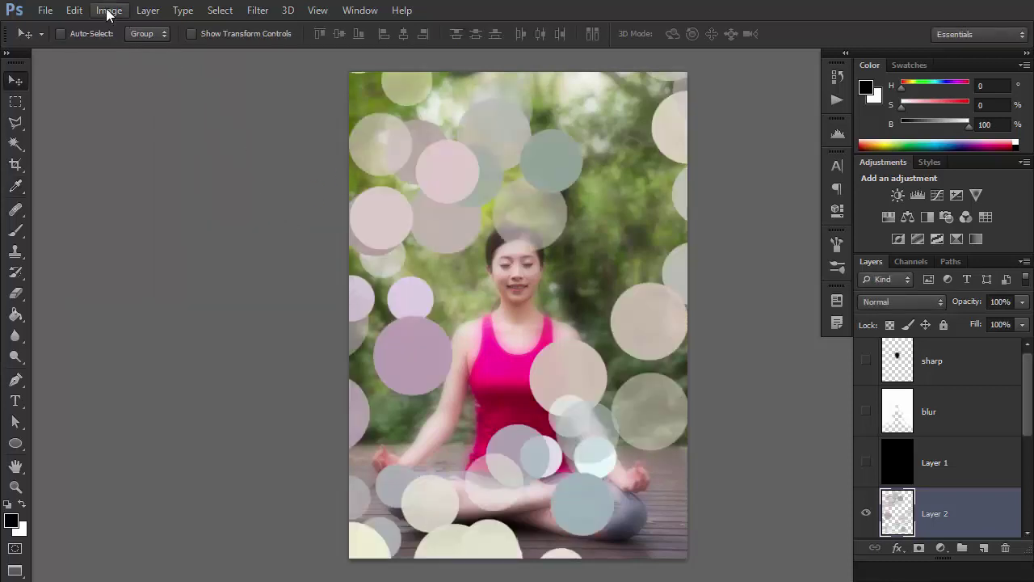
Desaturate the bokeh circles and set Layer 2's blend mode to Overlay
{"action": "left_click", "coordinate": [108, 10]}
{"action": "left_click", "coordinate": [360, 370]}
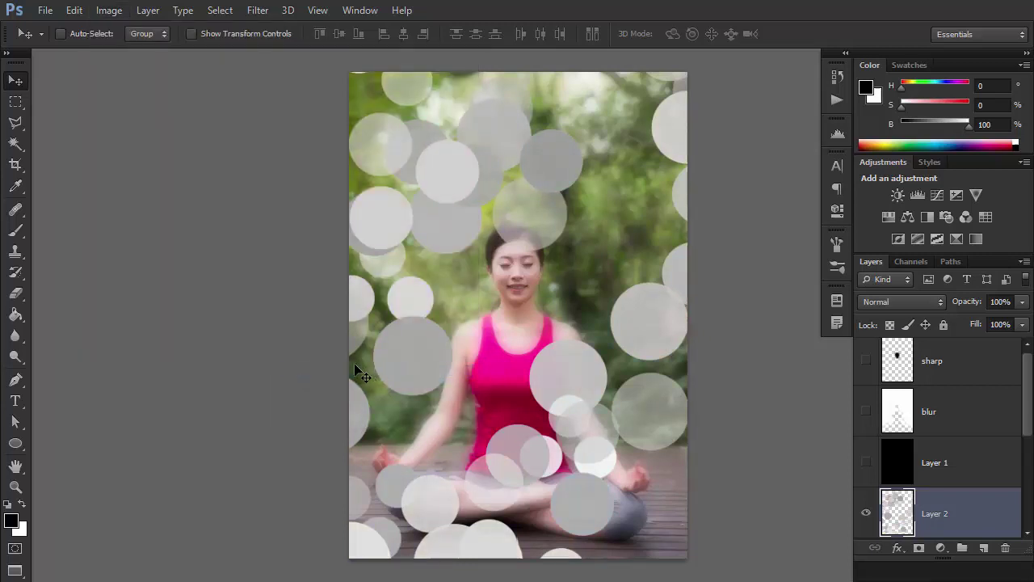
{"action": "left_click", "coordinate": [917, 299]}
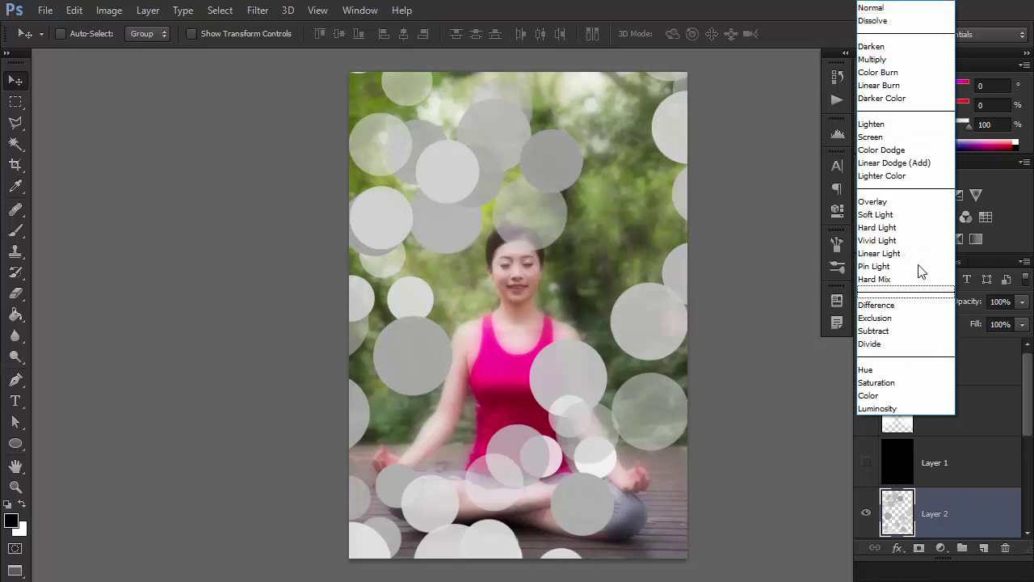
{"action": "left_click", "coordinate": [889, 201]}
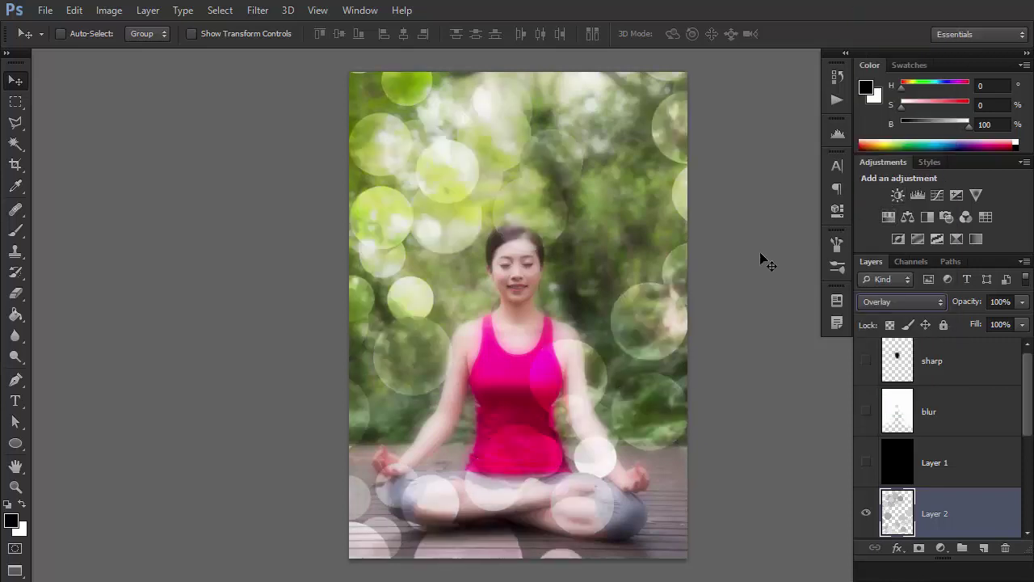
Lens-blur the circles with Depth Map Source set to None and radius 70
{"action": "left_click", "coordinate": [257, 10]}
{"action": "mouse_move", "coordinate": [267, 173]}
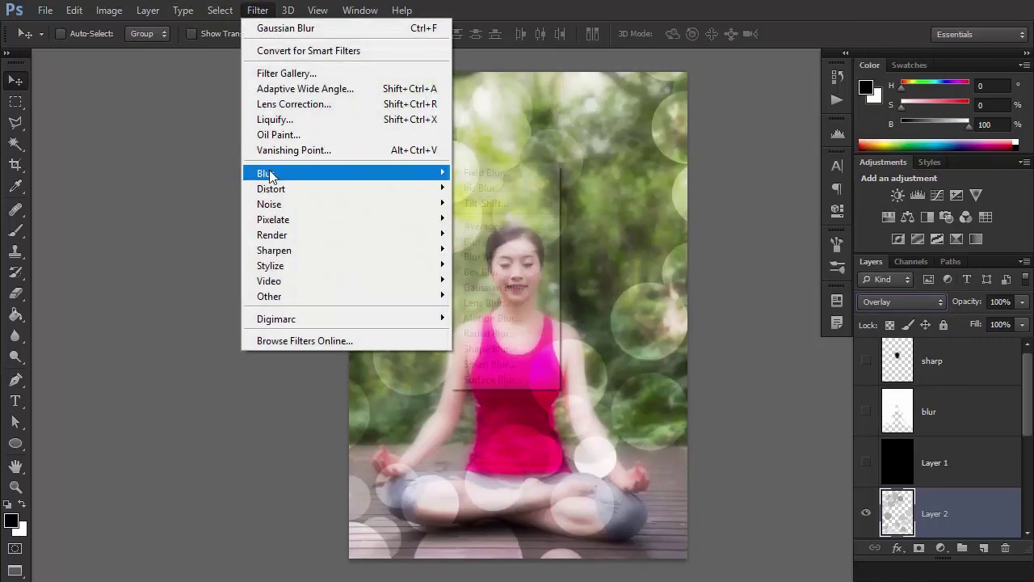
{"action": "left_click", "coordinate": [486, 303]}
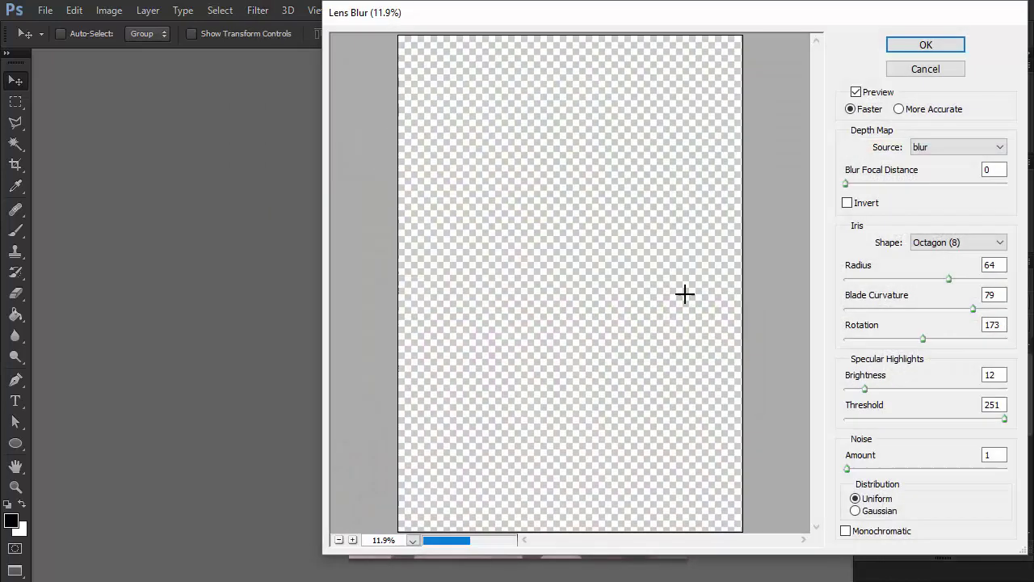
{"action": "left_click", "coordinate": [928, 151]}
{"action": "left_click", "coordinate": [929, 161]}
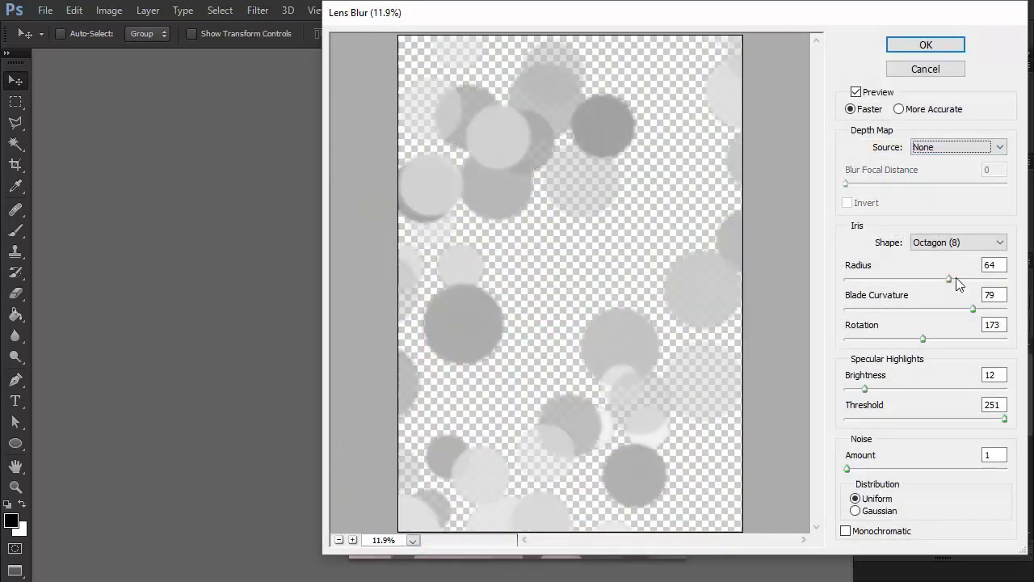
{"action": "left_click_drag", "start_coordinate": [948, 279], "coordinate": [957, 279]}
{"action": "left_click", "coordinate": [926, 45]}
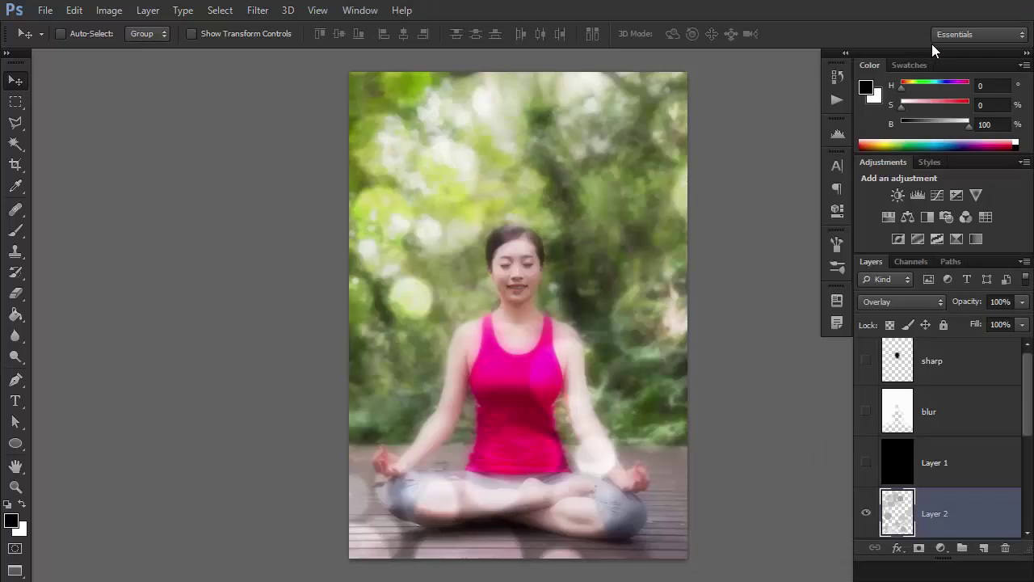
Fade the bokeh circles layer to 58% opacity
{"action": "left_click", "coordinate": [1022, 301]}
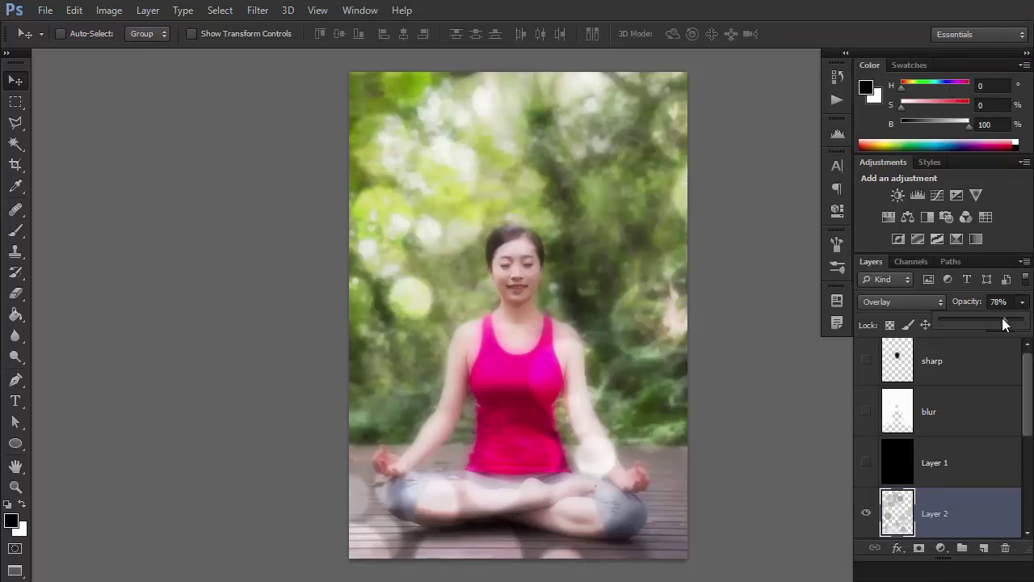
{"action": "left_click_drag", "start_coordinate": [1022, 322], "coordinate": [991, 318]}
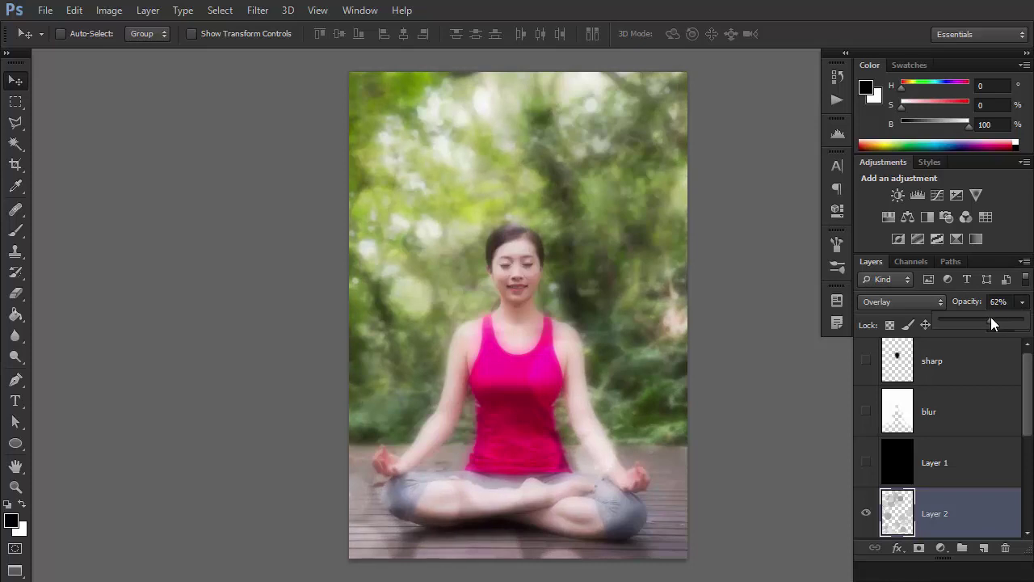
{"action": "left_click", "coordinate": [953, 491]}
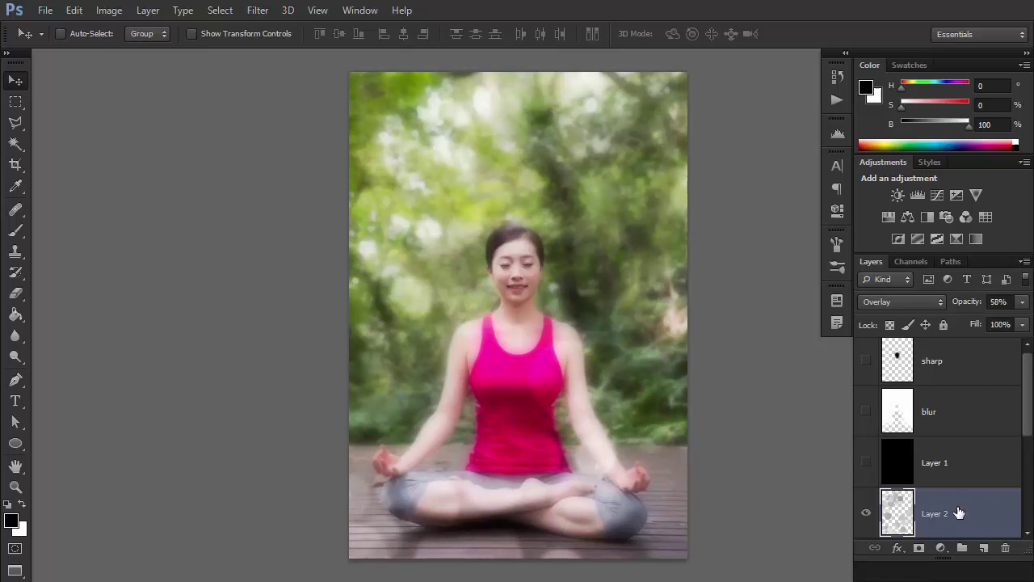
Group Layer 2 and mask the group using the blur layer's selection
{"action": "key", "text": "ctrl+g"}
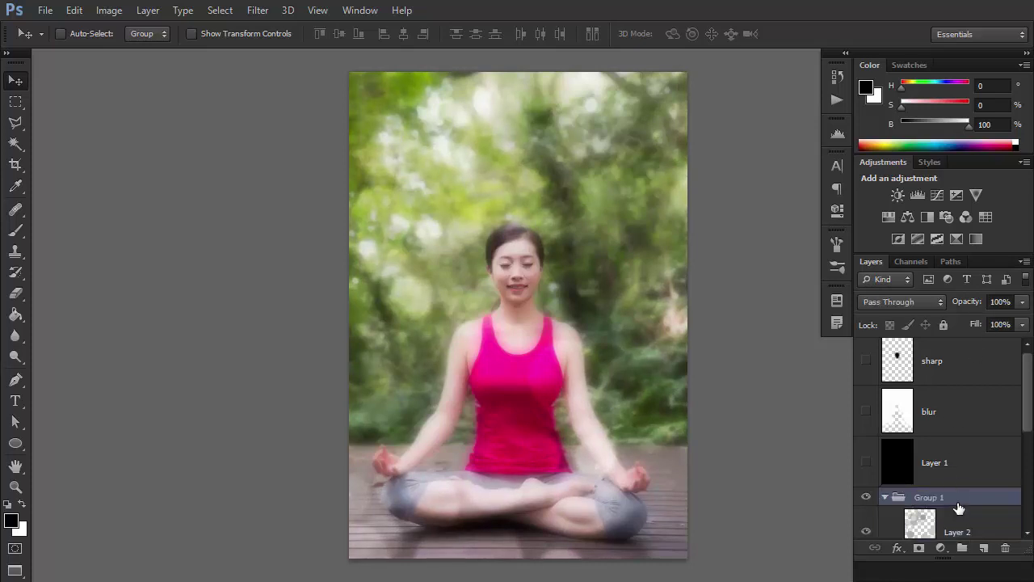
{"action": "left_click", "coordinate": [908, 425], "text": "ctrl"}
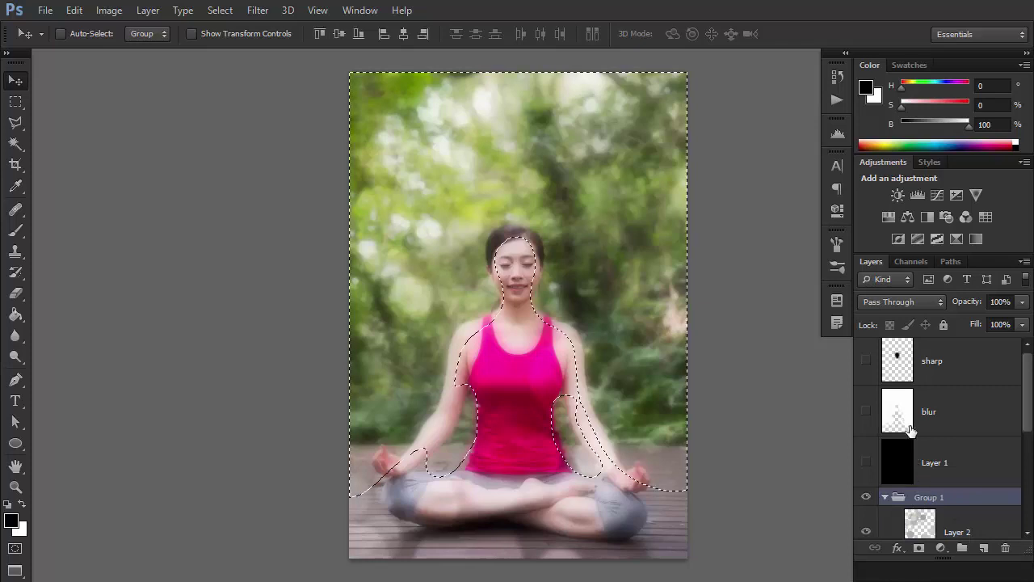
{"action": "left_click", "coordinate": [921, 549]}
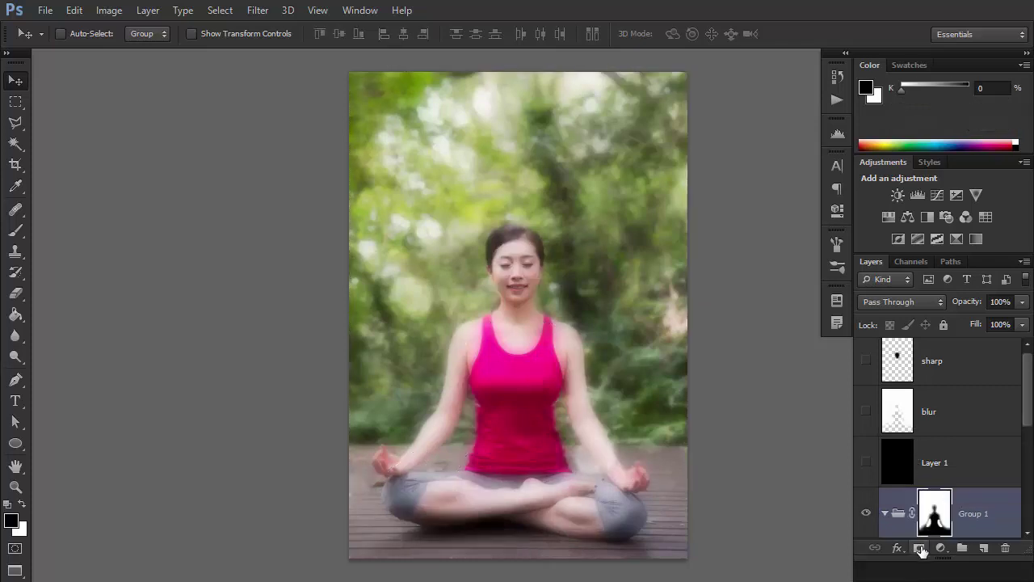
Duplicate the Background photo, move it up, and Gaussian-blur it at radius 74.9
{"action": "scroll", "coordinate": [953, 485], "scroll_direction": "down", "scroll_amount": 3}
{"action": "scroll", "coordinate": [953, 493], "scroll_direction": "down", "scroll_amount": 2}
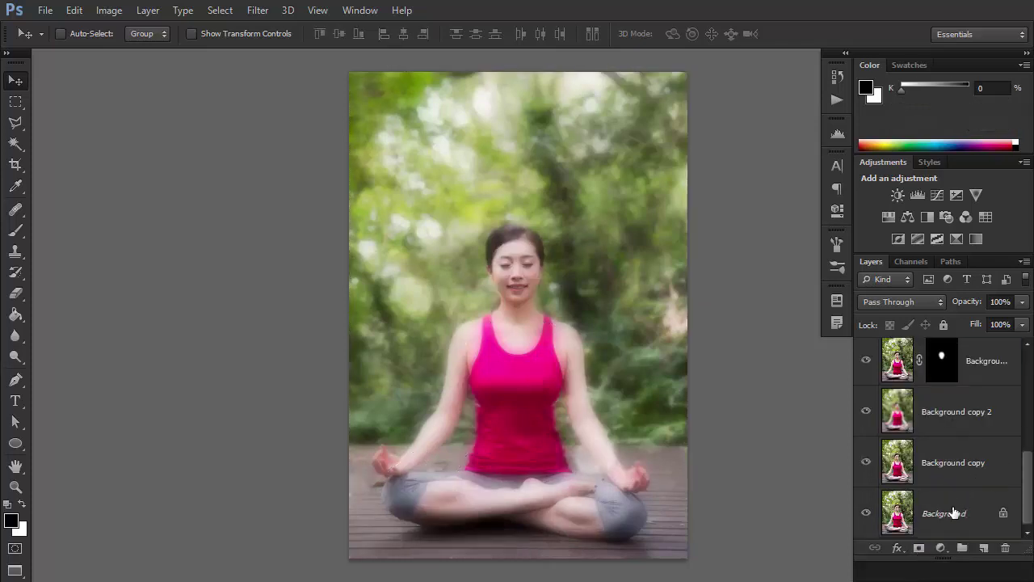
{"action": "left_click", "coordinate": [954, 512]}
{"action": "key", "text": "ctrl+j"}
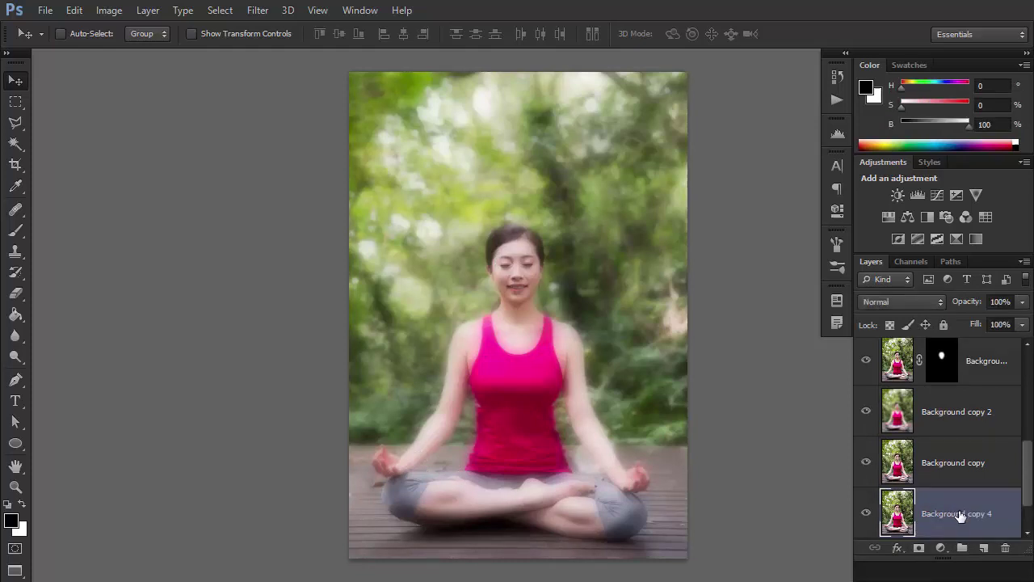
{"action": "mouse_move", "coordinate": [956, 513]}
{"action": "left_mouse_down"}
{"action": "mouse_move", "coordinate": [961, 339]}
{"action": "mouse_move", "coordinate": [975, 469]}
{"action": "left_mouse_up"}
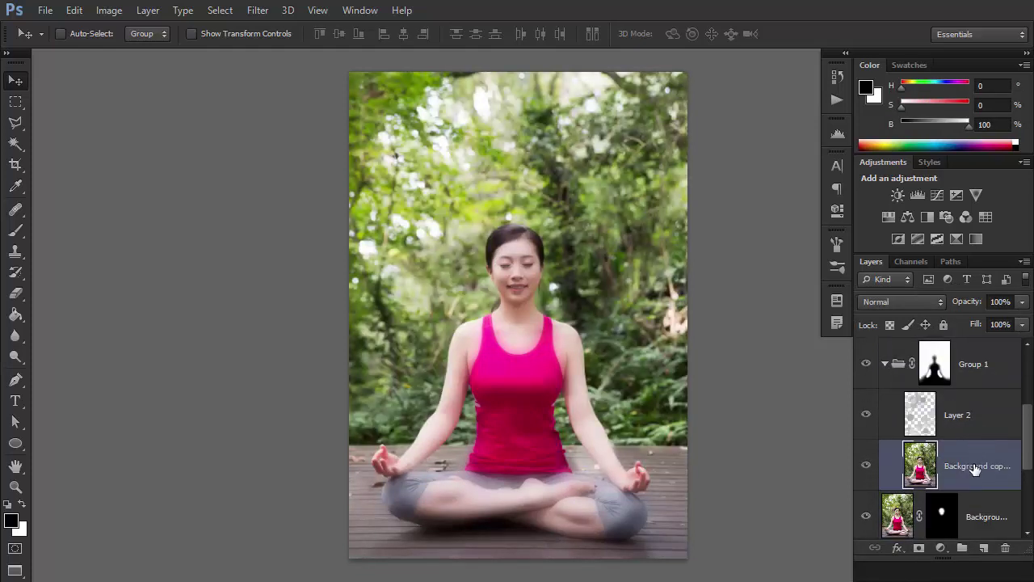
{"action": "left_click", "coordinate": [252, 10]}
{"action": "left_click", "coordinate": [477, 288]}
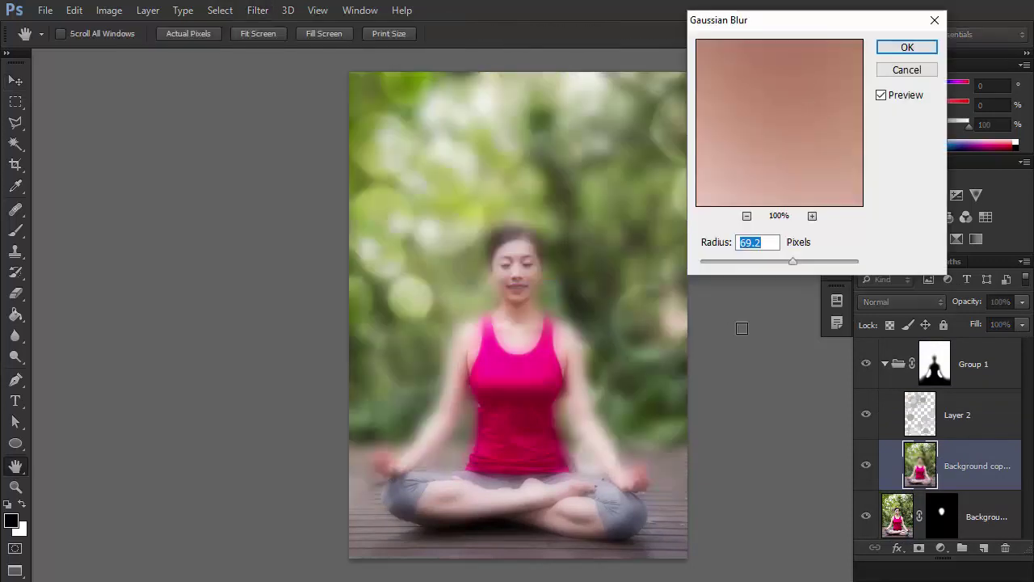
{"action": "left_click_drag", "start_coordinate": [792, 261], "coordinate": [800, 256]}
{"action": "left_click", "coordinate": [907, 47]}
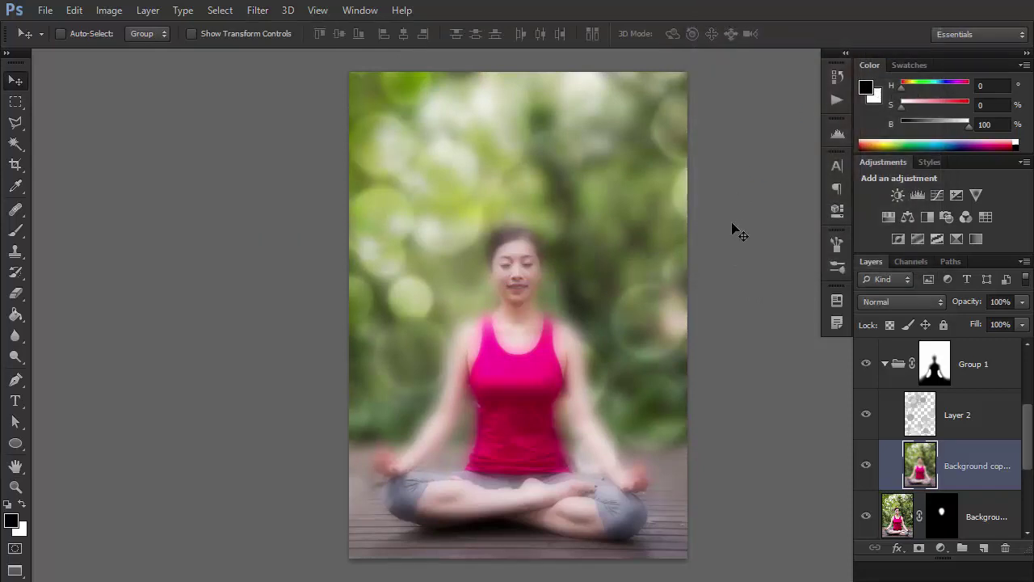
Mask the blurred copy to the bokeh circle shapes and lower it to 55% opacity
{"action": "left_click", "coordinate": [921, 416], "text": "ctrl"}
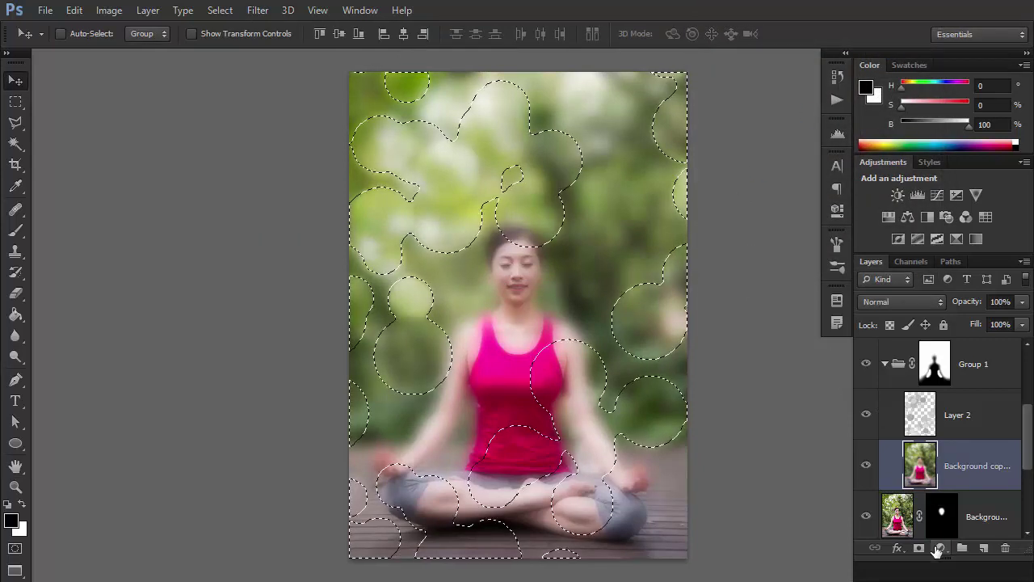
{"action": "left_click", "coordinate": [919, 548]}
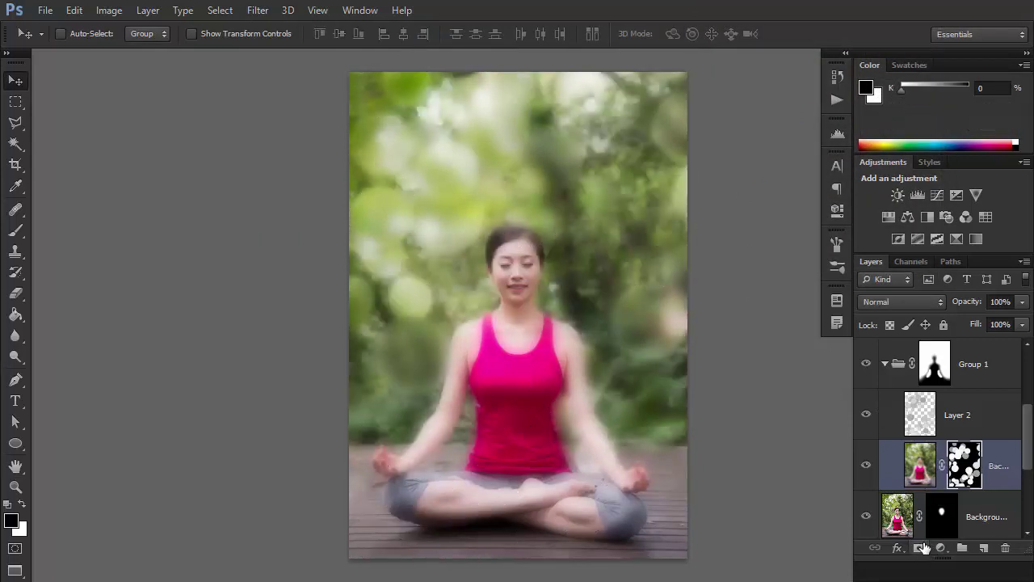
{"action": "left_click", "coordinate": [1022, 301]}
{"action": "left_click_drag", "start_coordinate": [1003, 317], "coordinate": [992, 321]}
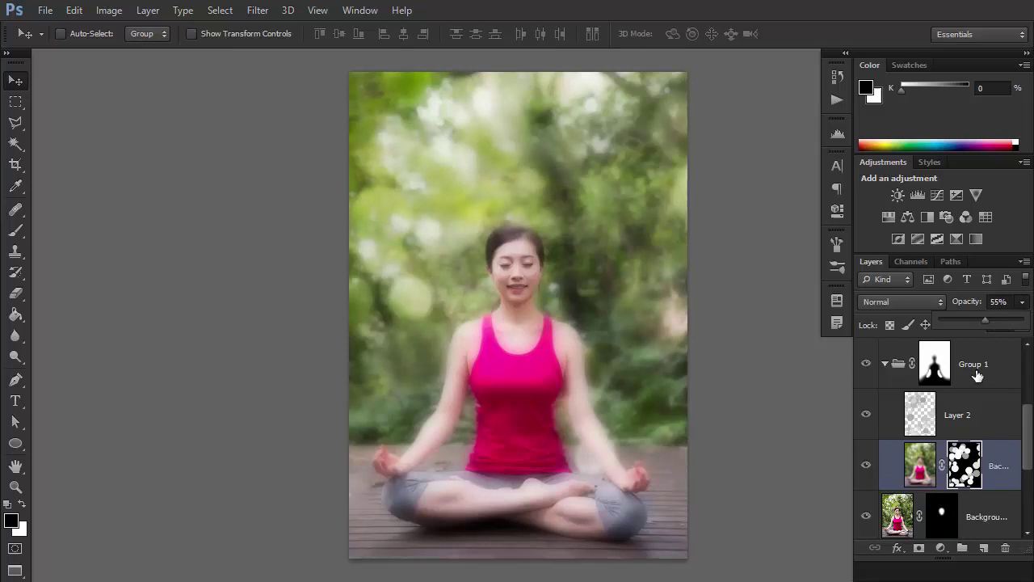
Add a Selective Color adjustment above Group 1 and set Whites Black to -39
{"action": "left_click", "coordinate": [998, 386]}
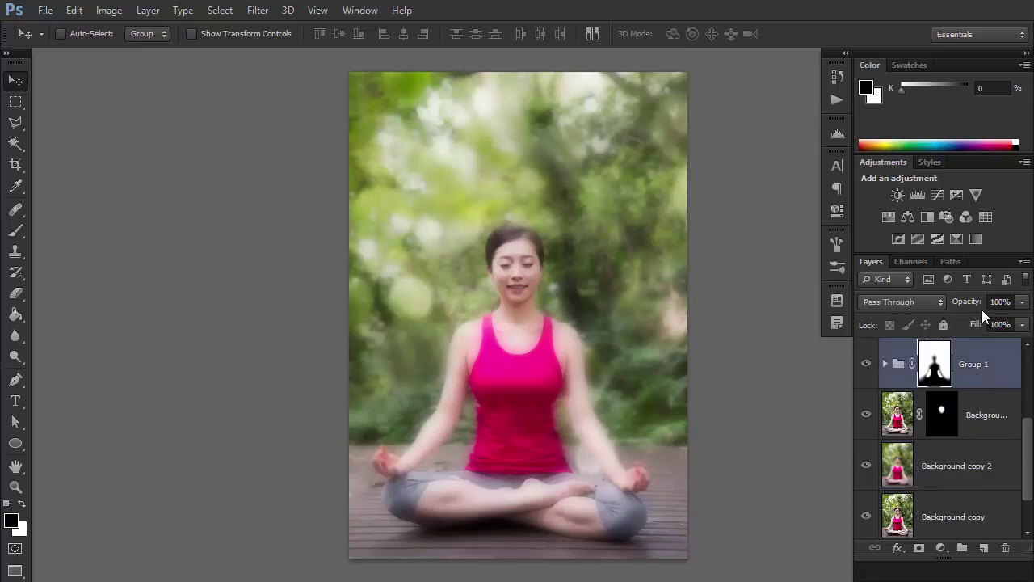
{"action": "left_click", "coordinate": [959, 242]}
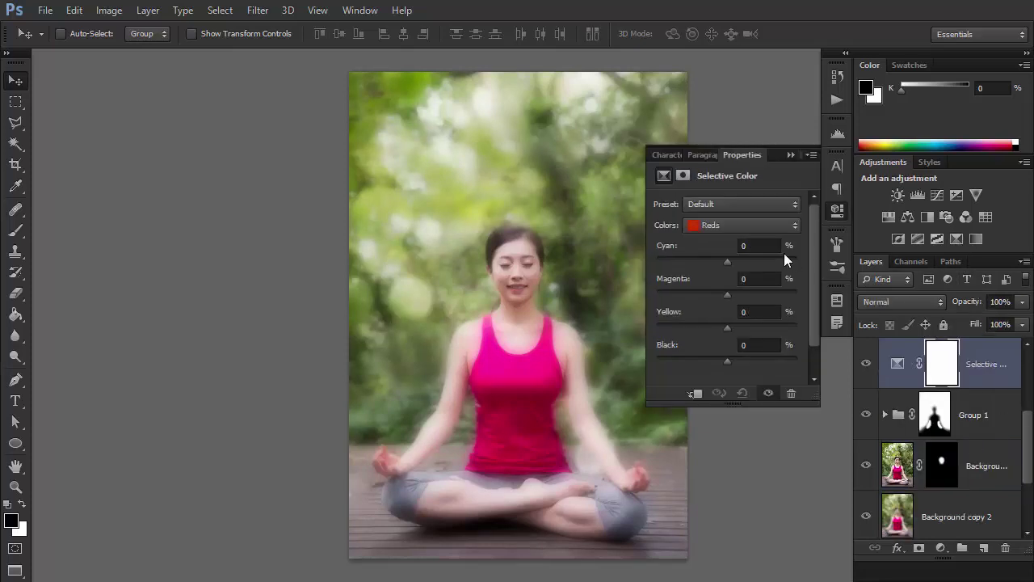
{"action": "left_click", "coordinate": [750, 228]}
{"action": "left_click", "coordinate": [729, 320]}
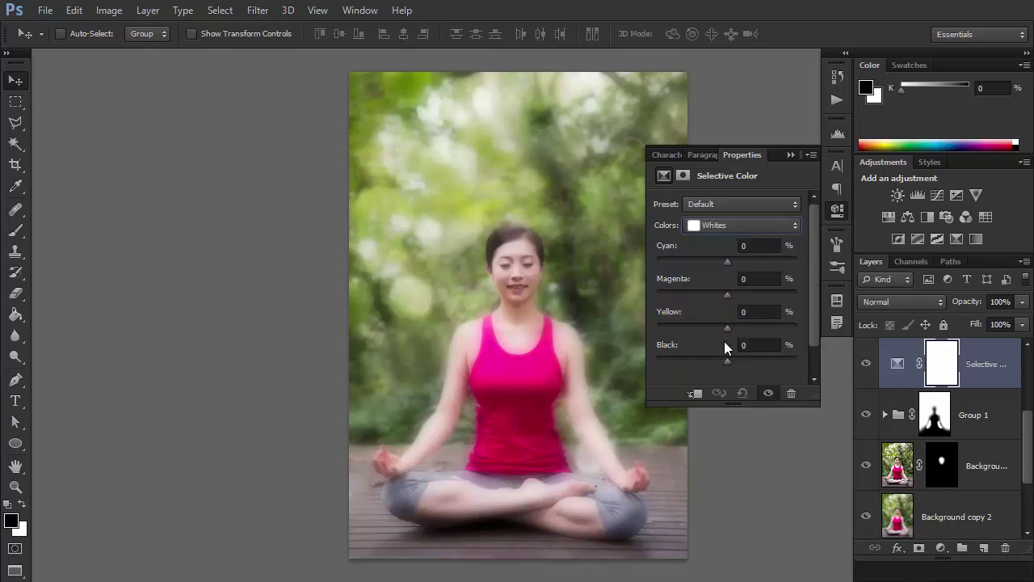
{"action": "left_click", "coordinate": [725, 361]}
{"action": "left_click_drag", "start_coordinate": [726, 363], "coordinate": [699, 361]}
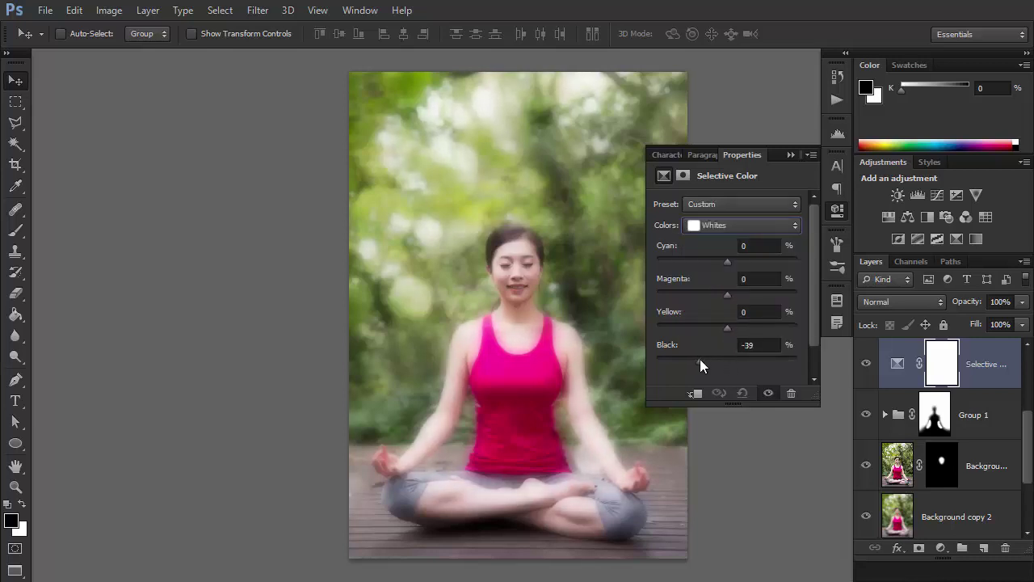
Set the Blacks range to Yellow -14 and Black -6, then collapse the Properties panel
{"action": "left_click", "coordinate": [740, 226]}
{"action": "left_click", "coordinate": [723, 344]}
{"action": "left_click", "coordinate": [725, 361]}
{"action": "left_click_drag", "start_coordinate": [729, 329], "coordinate": [717, 330]}
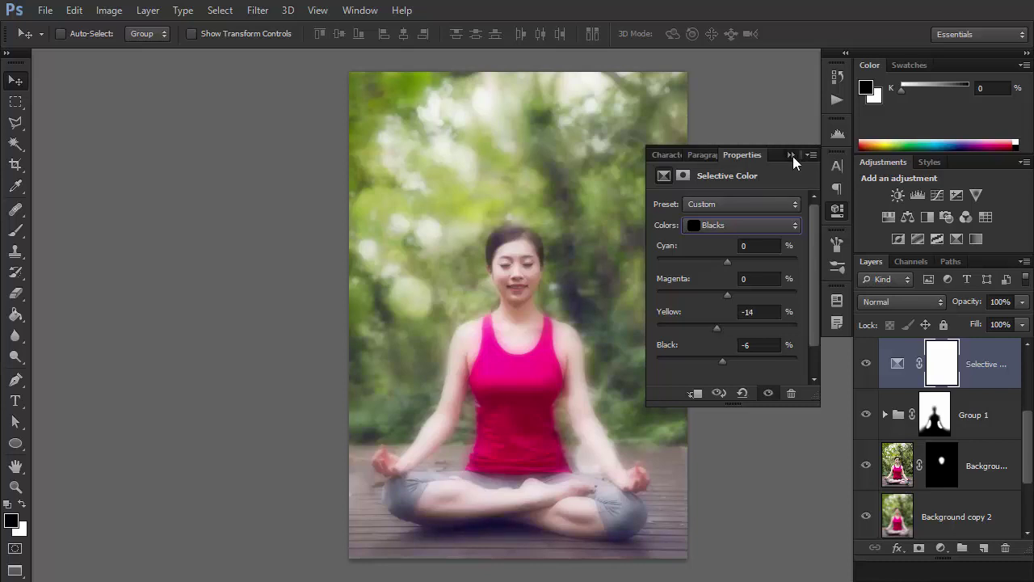
{"action": "left_click", "coordinate": [791, 154]}
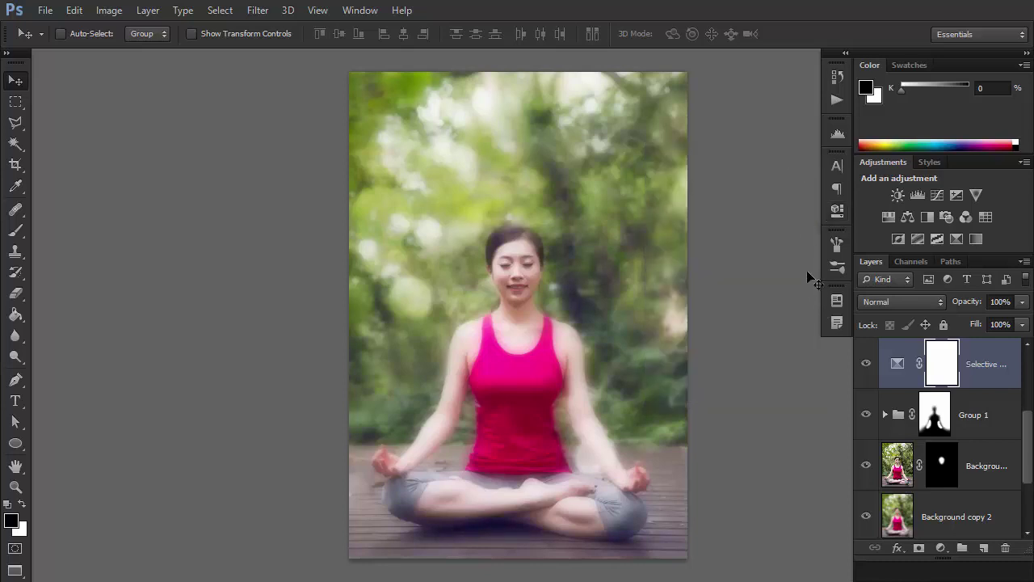
Bring up the Actions panel to show the recorded action steps
{"action": "left_click", "coordinate": [837, 99]}
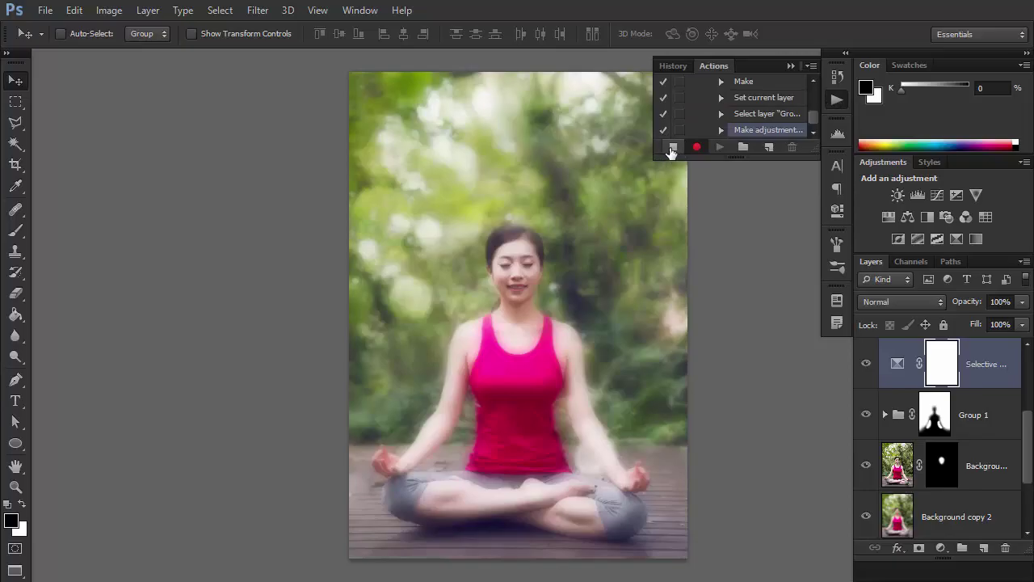